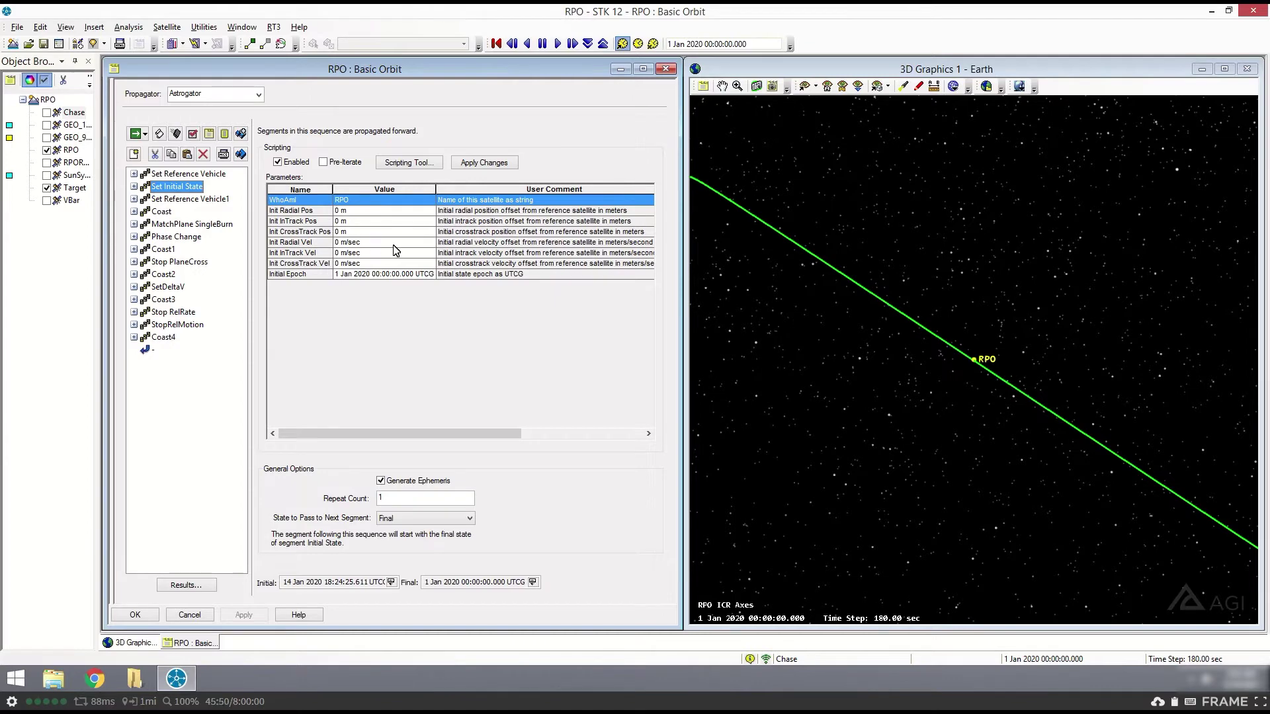
# Step: Check Set Reference Vehicle1's Target reference vehicle, rotate to the Target trajectory, then view Coast's 3600 sec settings
pyautogui.press('Down')
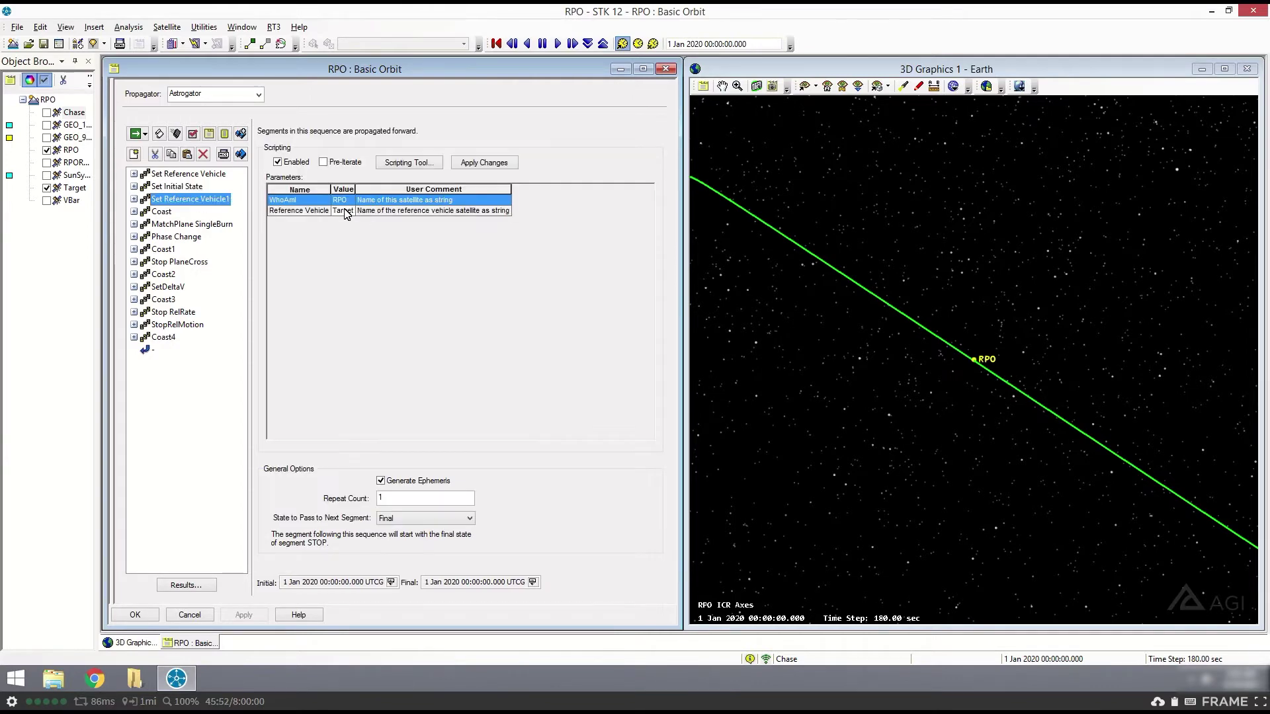
pyautogui.click(344, 210)
pyautogui.moveTo(927, 329); pyautogui.dragTo(907, 306)
pyautogui.click(170, 212)
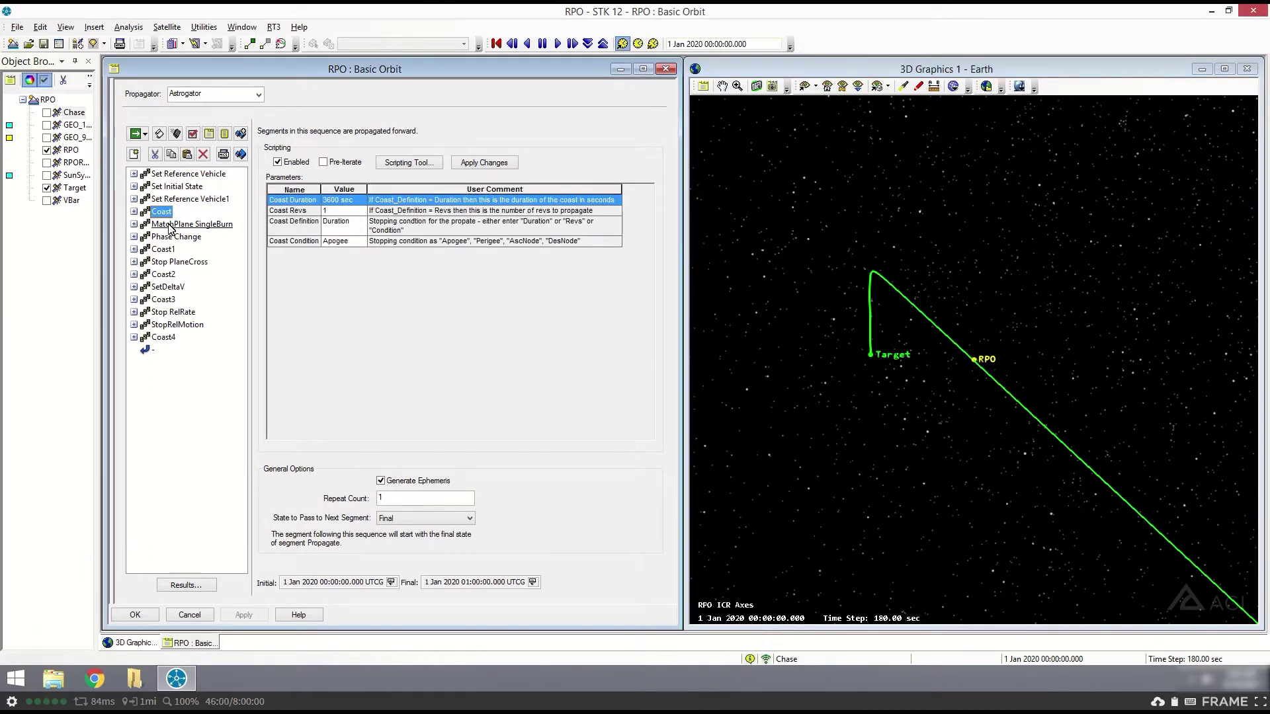
# Step: Browse the RPO Specialized segments for inserting before MatchPlane SingleBurn, then cancel without inserting
pyautogui.rightClick(171, 226)
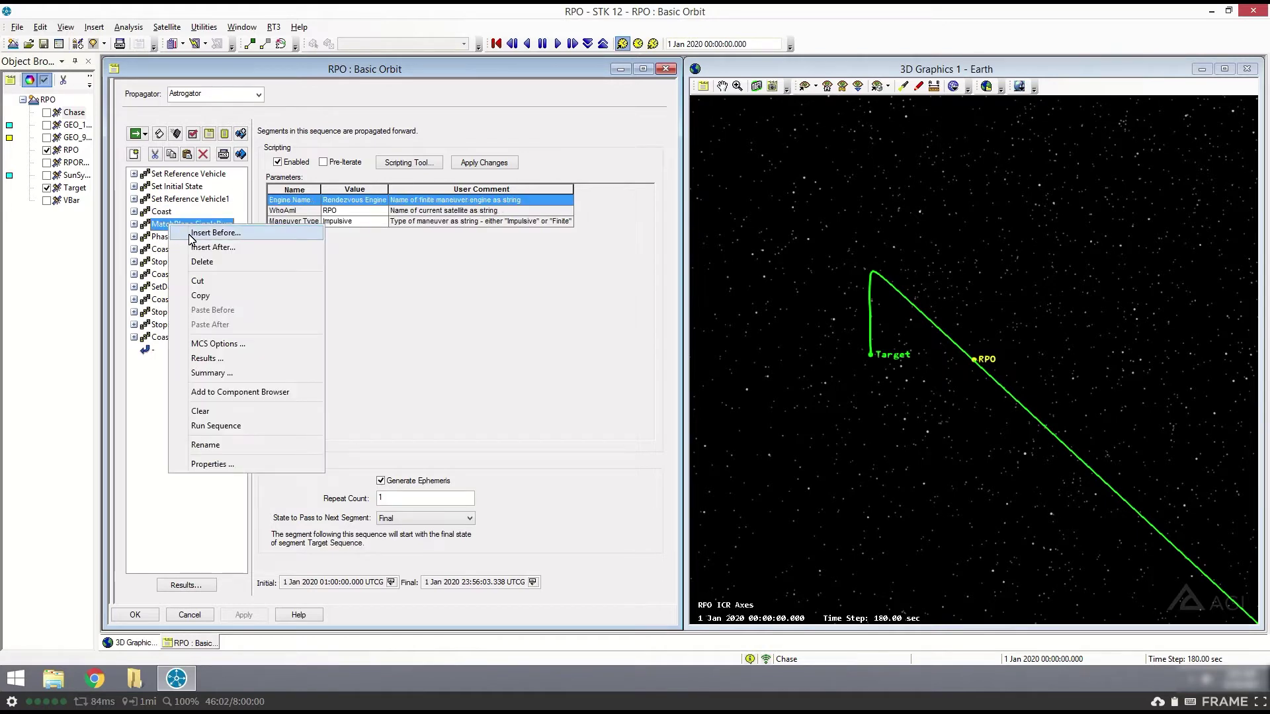
pyautogui.click(192, 234)
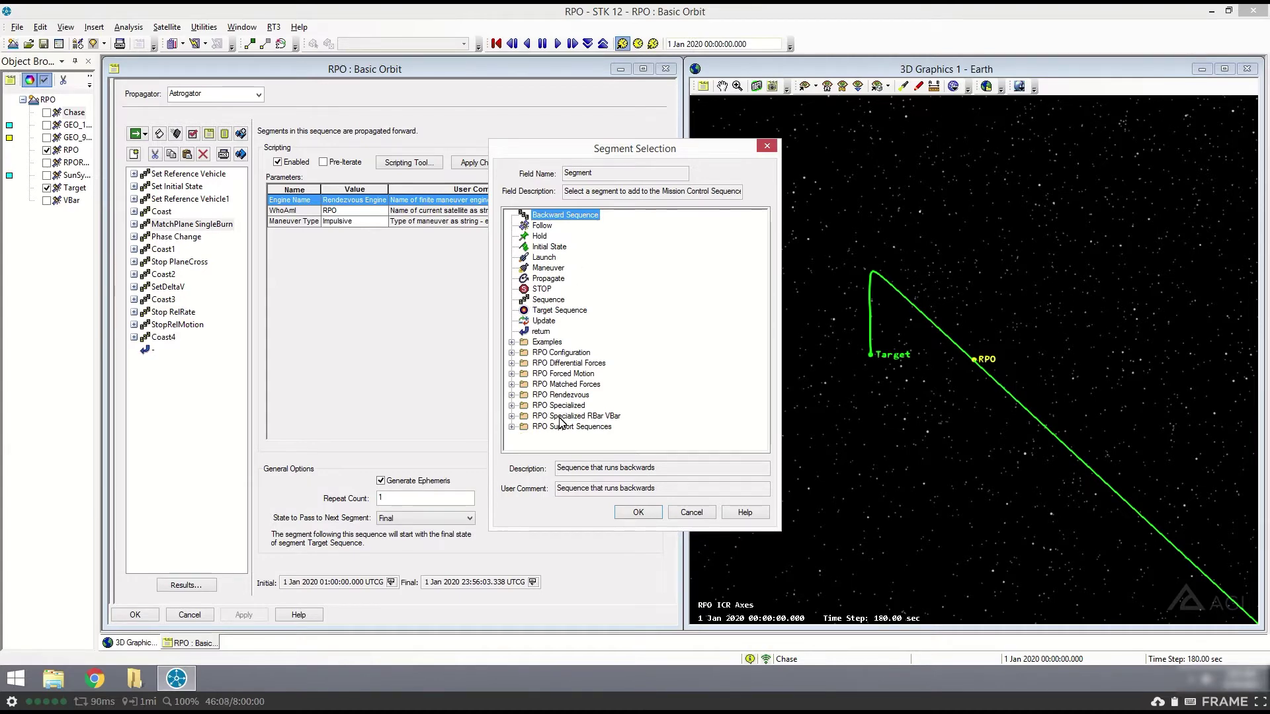
pyautogui.click(511, 406)
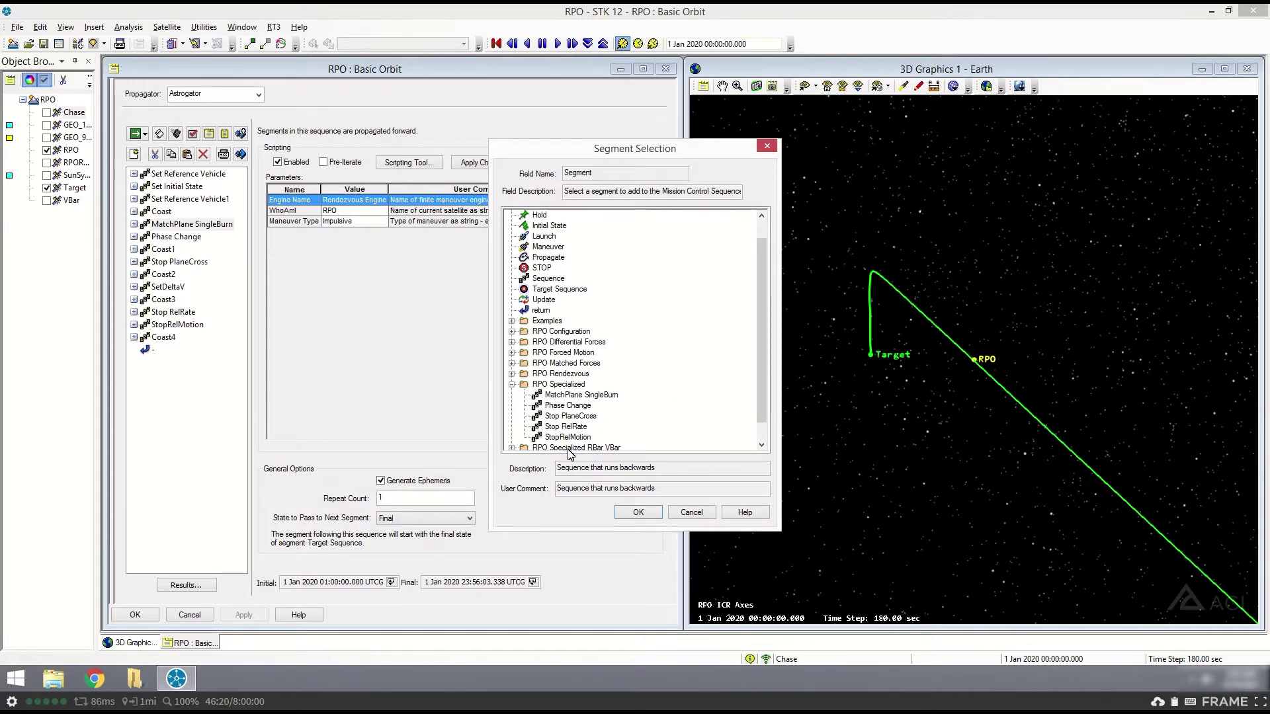
pyautogui.click(688, 514)
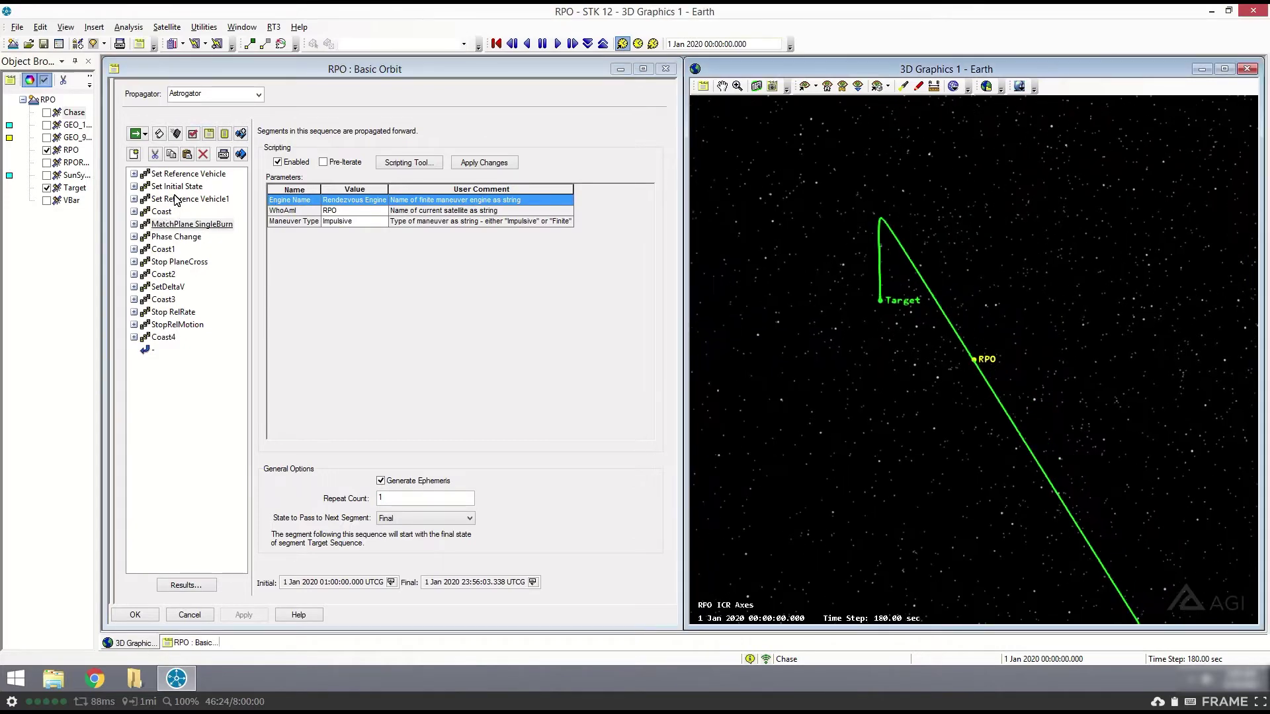
# Step: Set the animation to Coast's final time, 1 Jan 2020 01:00:00, view both trajectories, then select MatchPlane SingleBurn
pyautogui.click(162, 211)
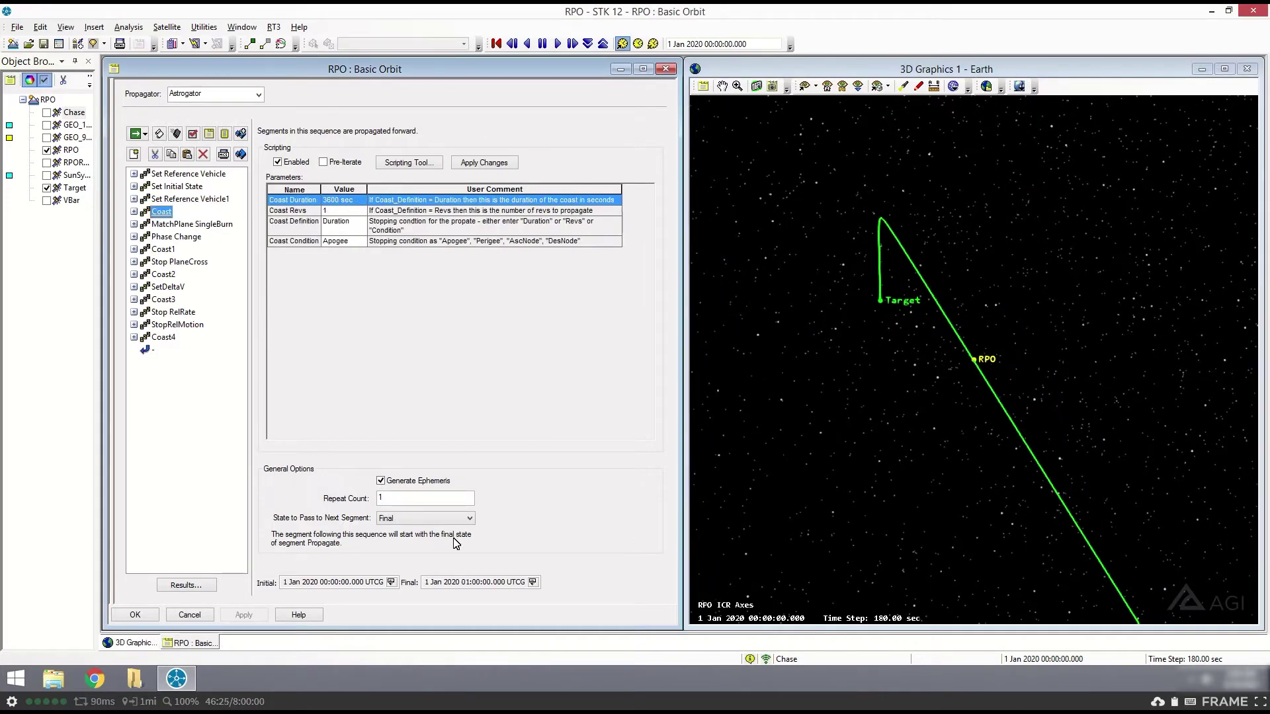
pyautogui.click(532, 582)
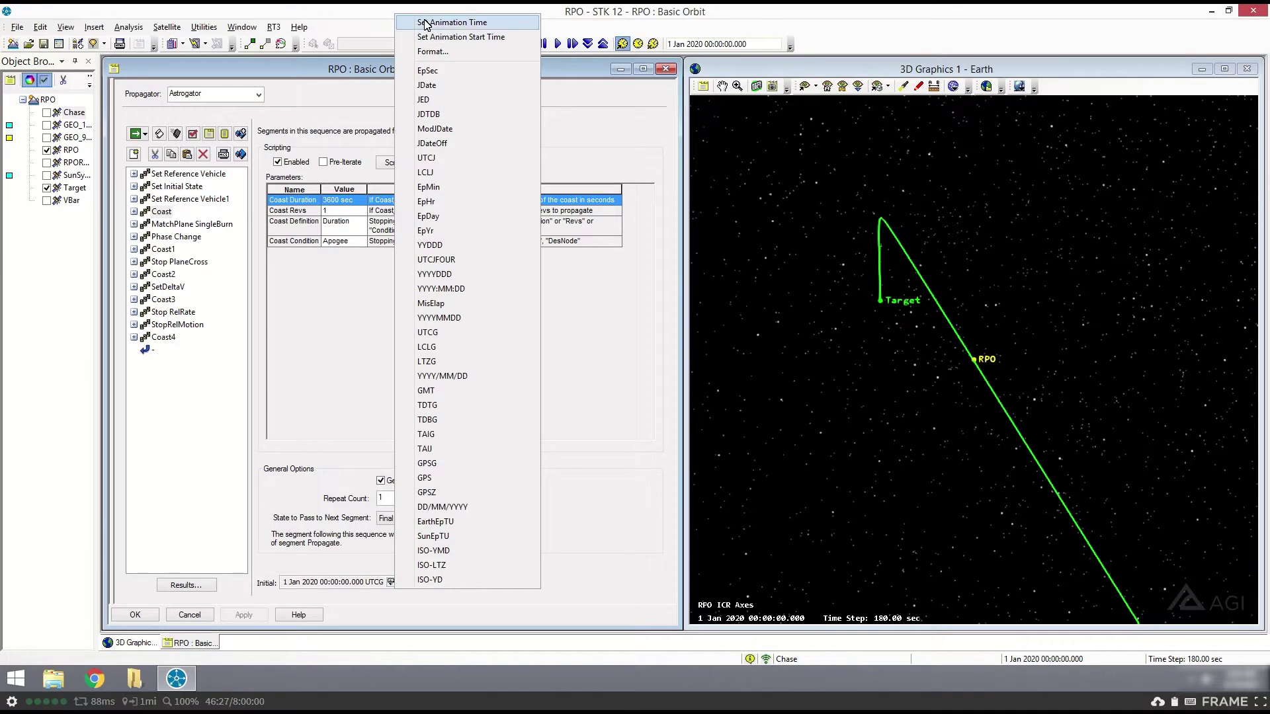
pyautogui.click(438, 22)
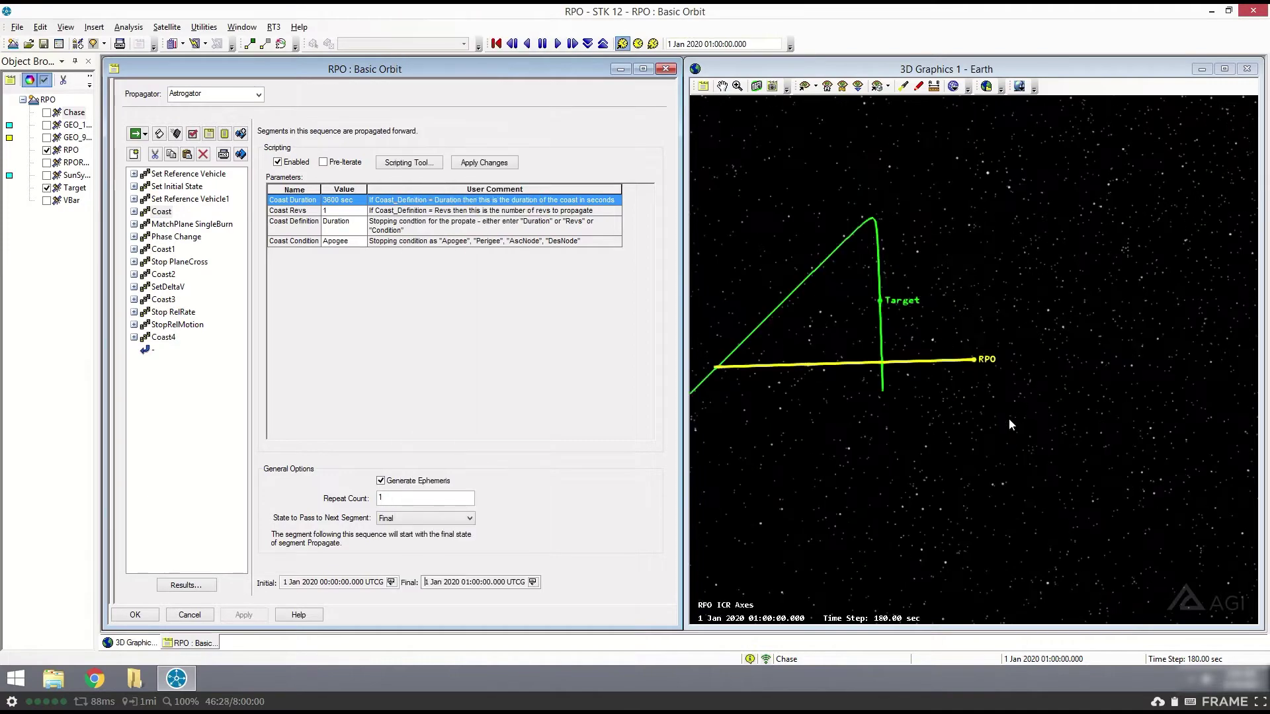
pyautogui.moveTo(945, 414)
pyautogui.mouseDown()
pyautogui.moveTo(935, 476)
pyautogui.moveTo(945, 396)
pyautogui.mouseUp()
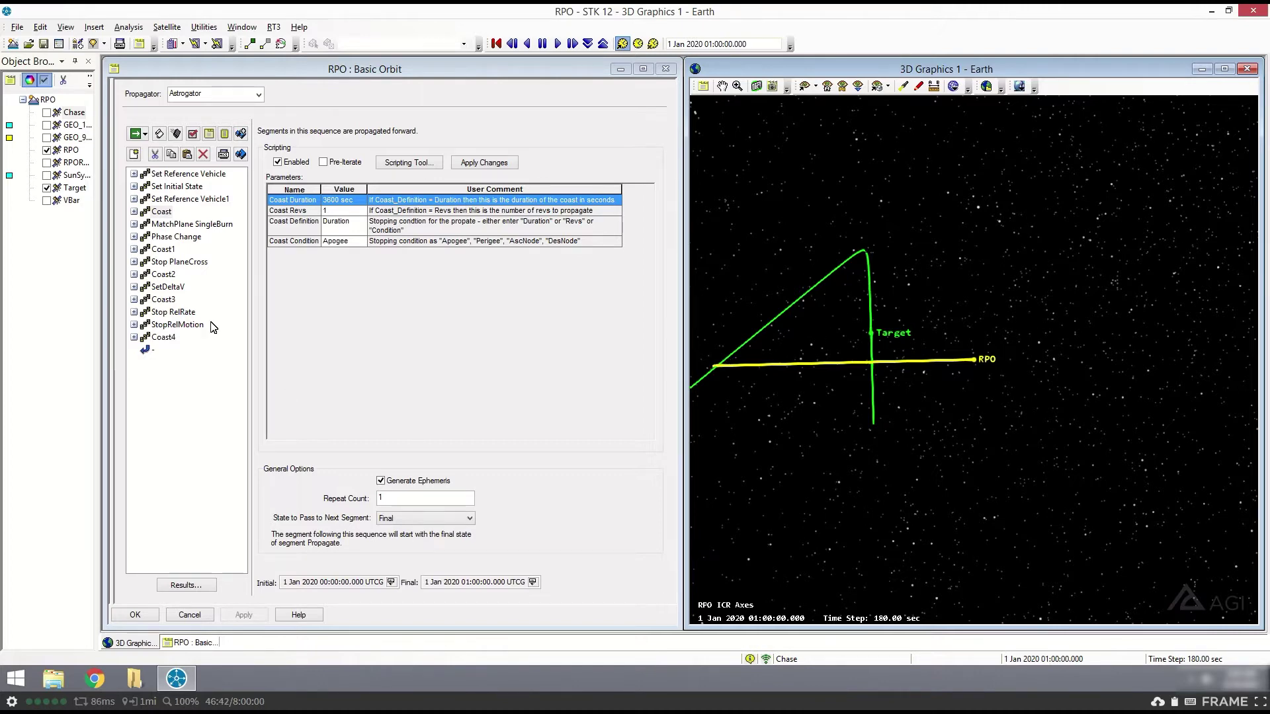
pyautogui.click(193, 226)
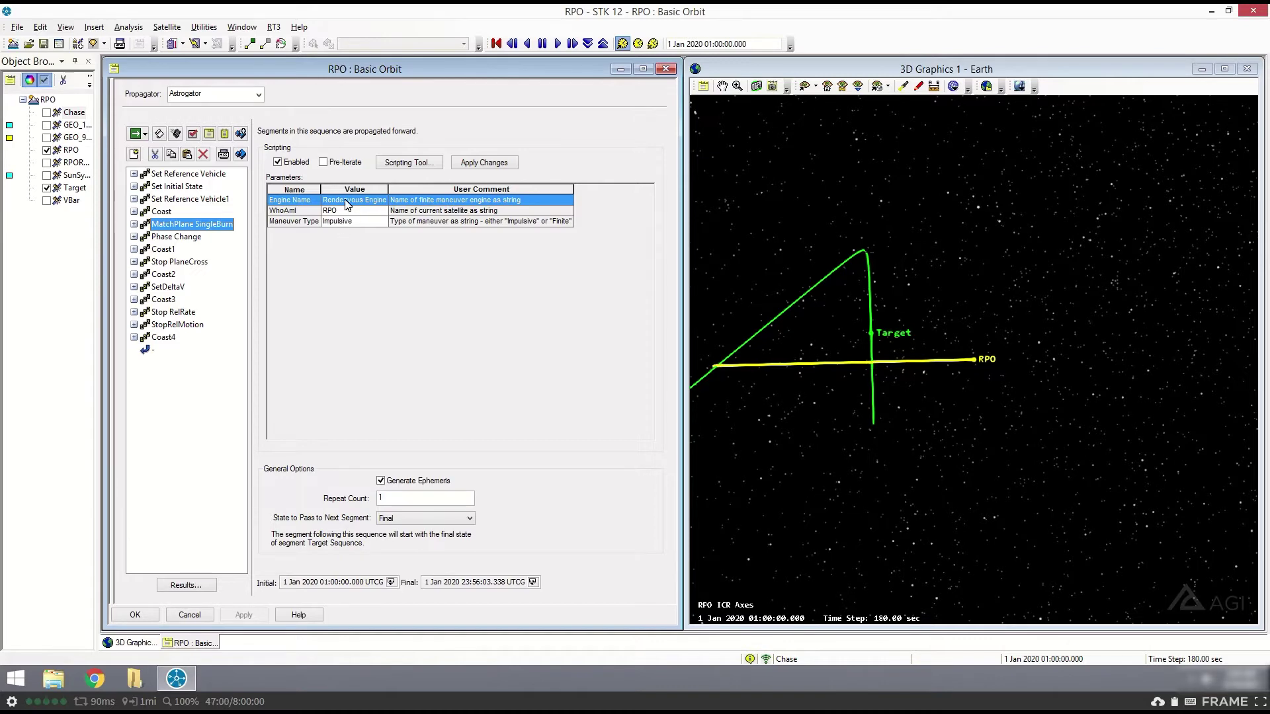
pyautogui.click(349, 200)
pyautogui.click(351, 211)
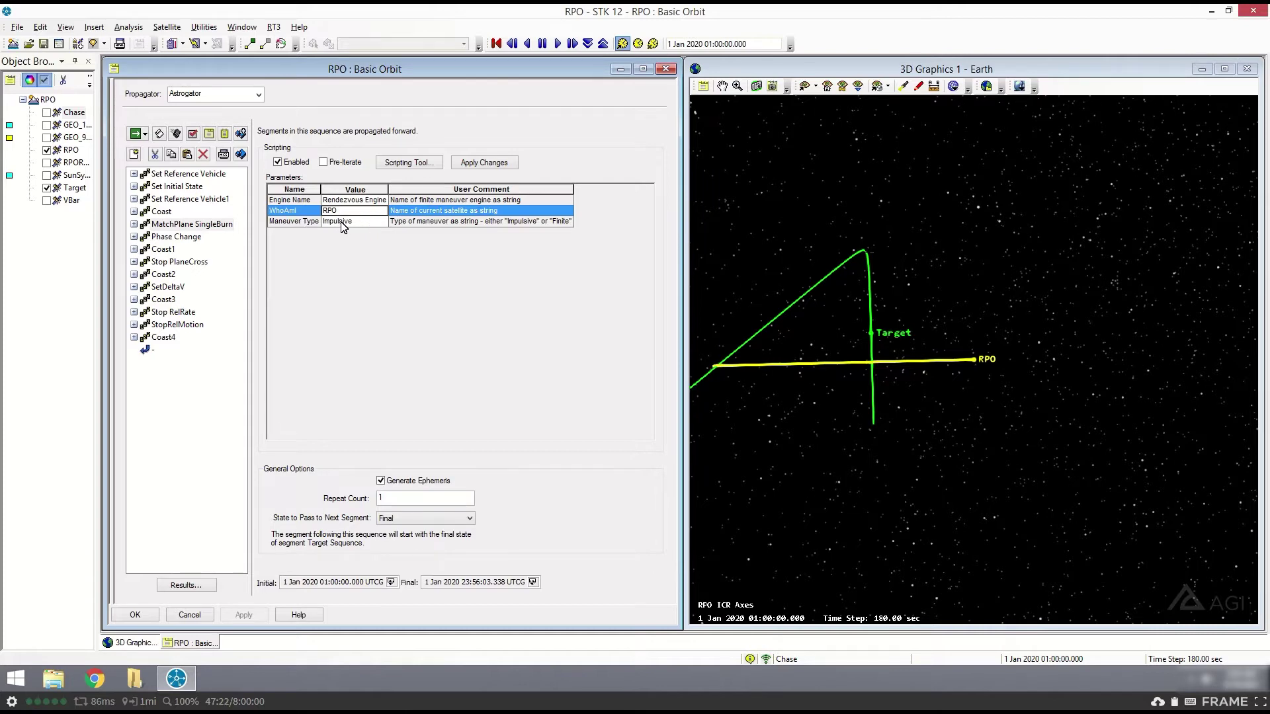
pyautogui.click(340, 222)
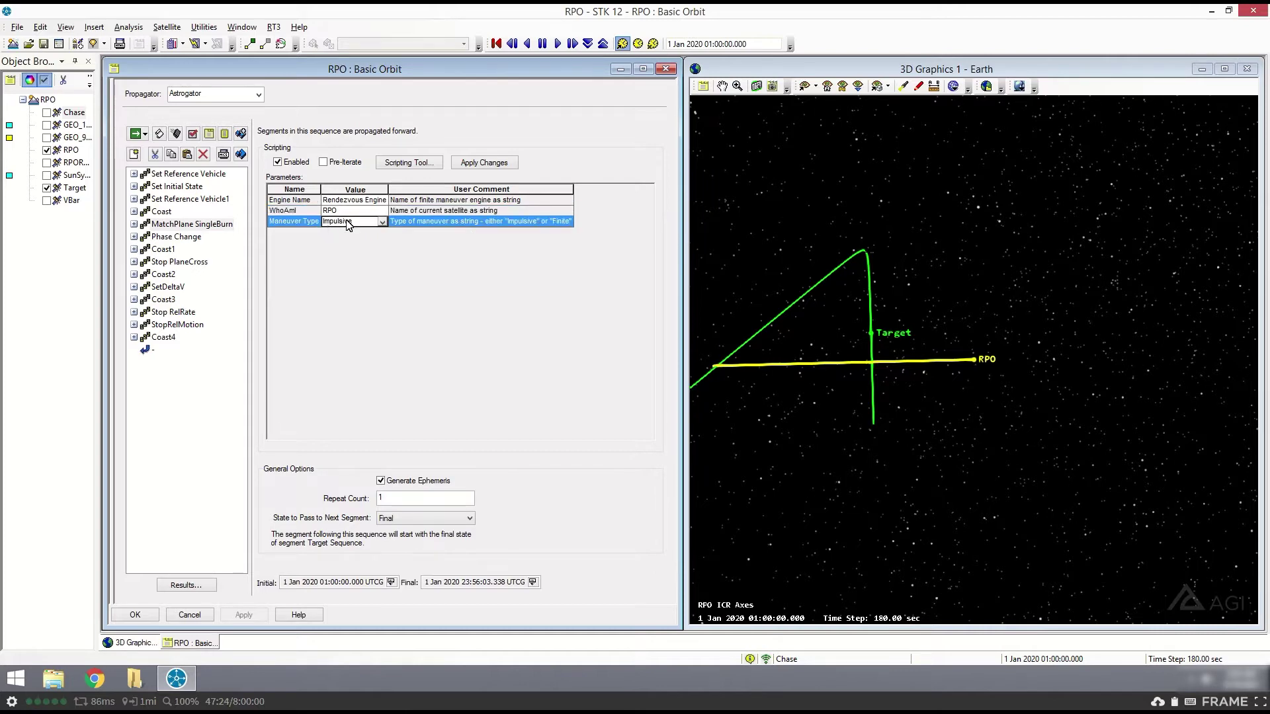
pyautogui.click(383, 223)
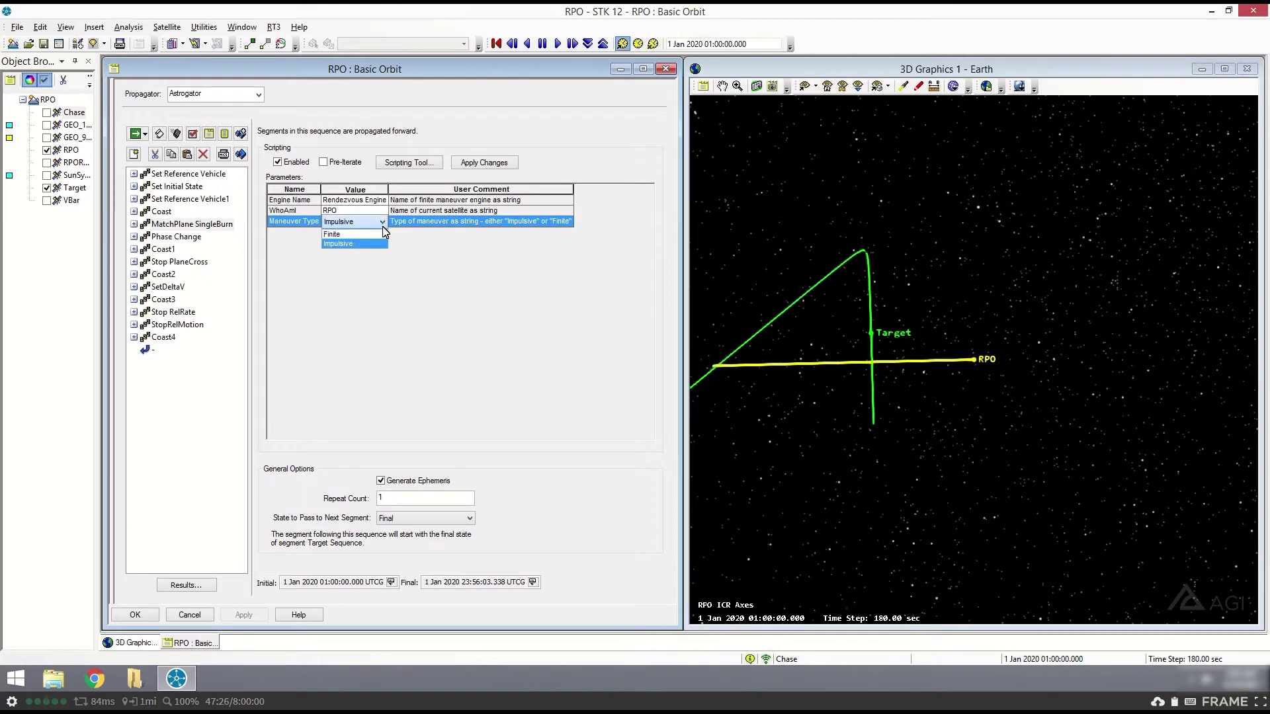
pyautogui.click(399, 225)
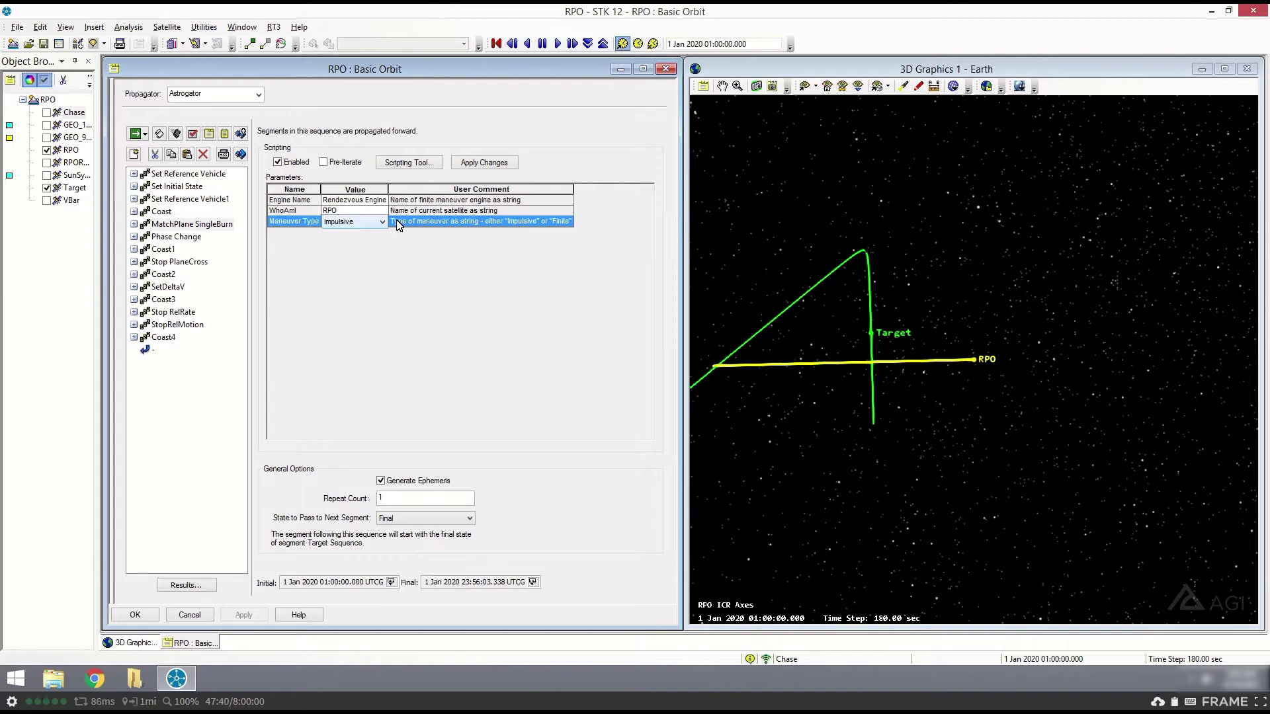
pyautogui.click(399, 225)
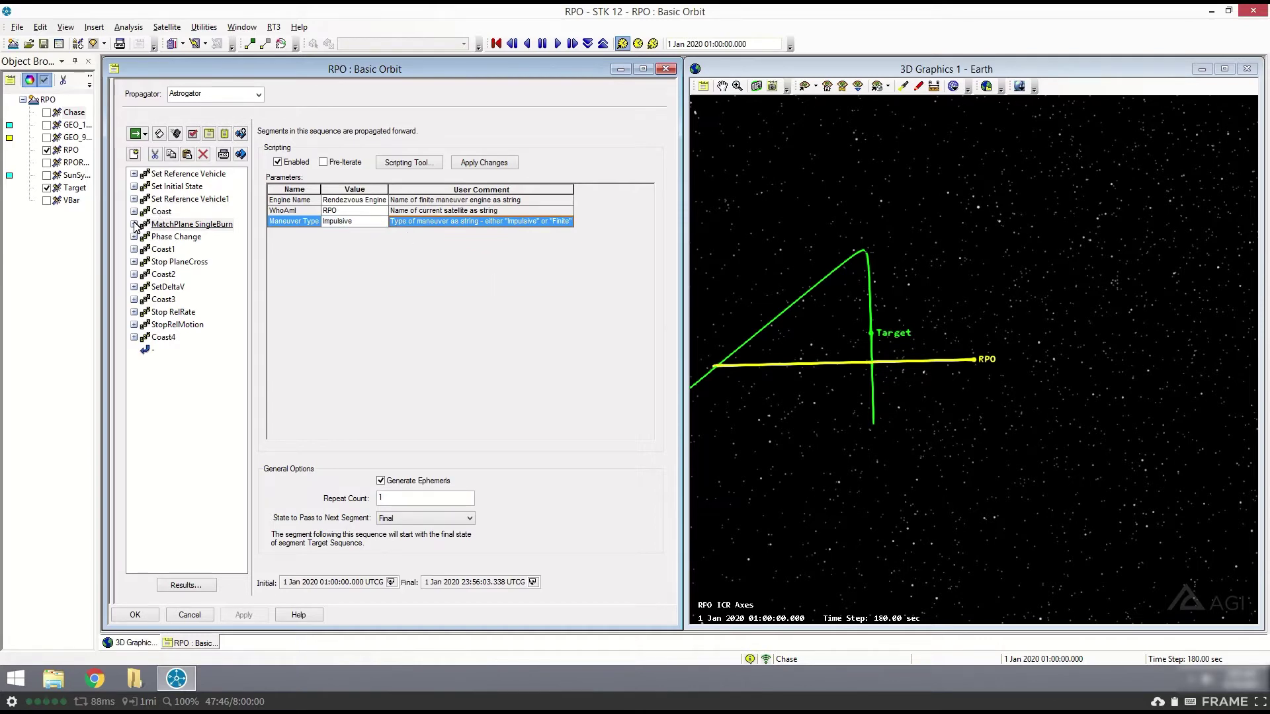
# Step: Review MatchPlane SingleBurn's inner segments, then set the animation time to 1 Jan 2020 23:56:03.338
pyautogui.doubleClick(179, 225)
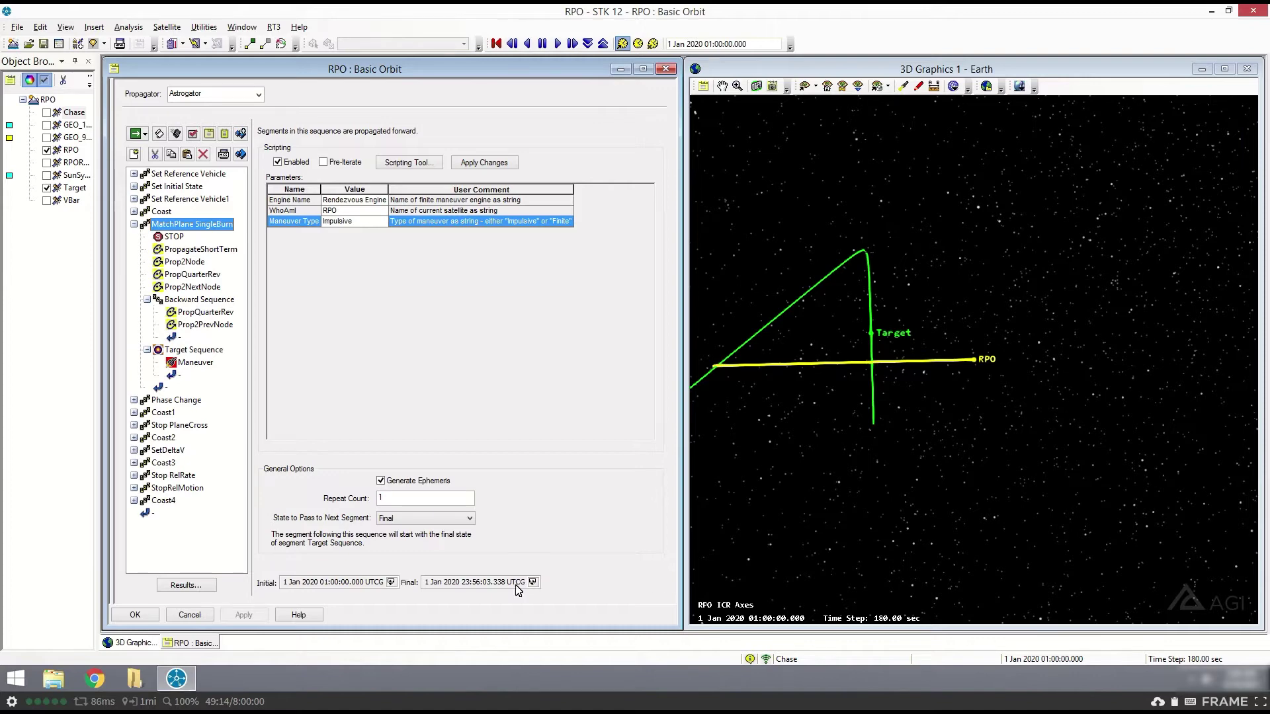
pyautogui.click(134, 224)
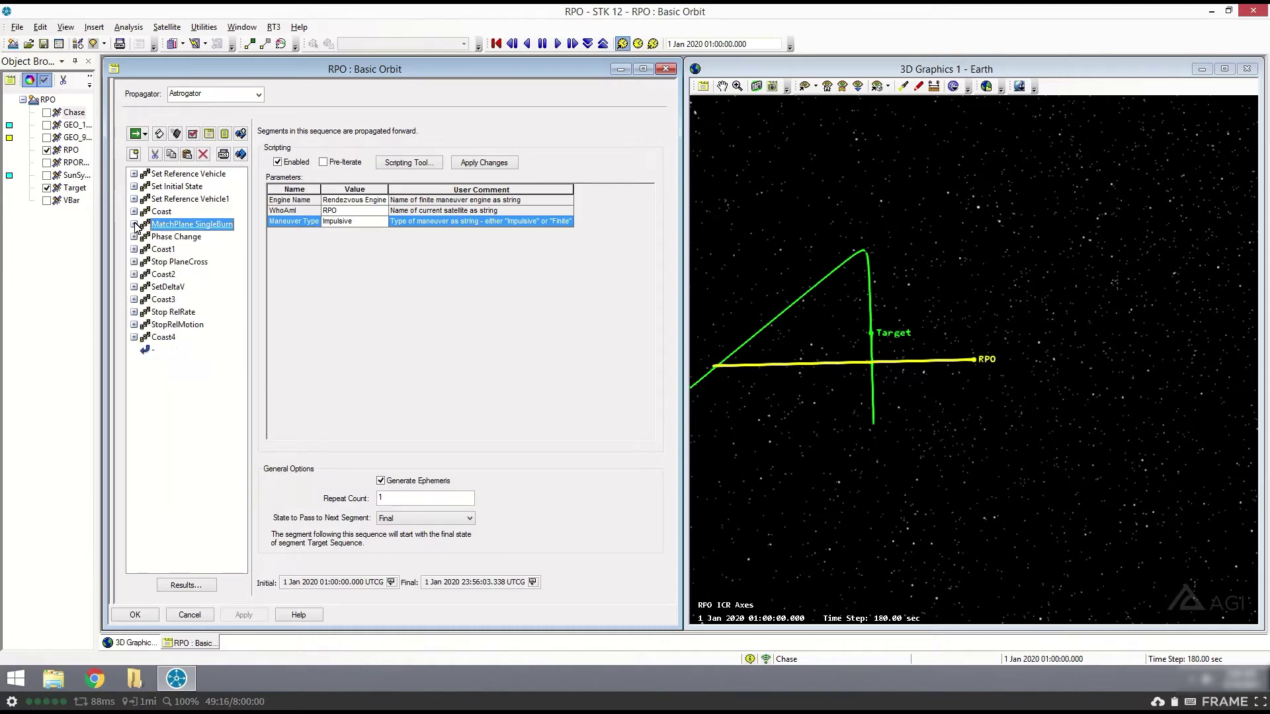
pyautogui.click(532, 582)
pyautogui.click(423, 25)
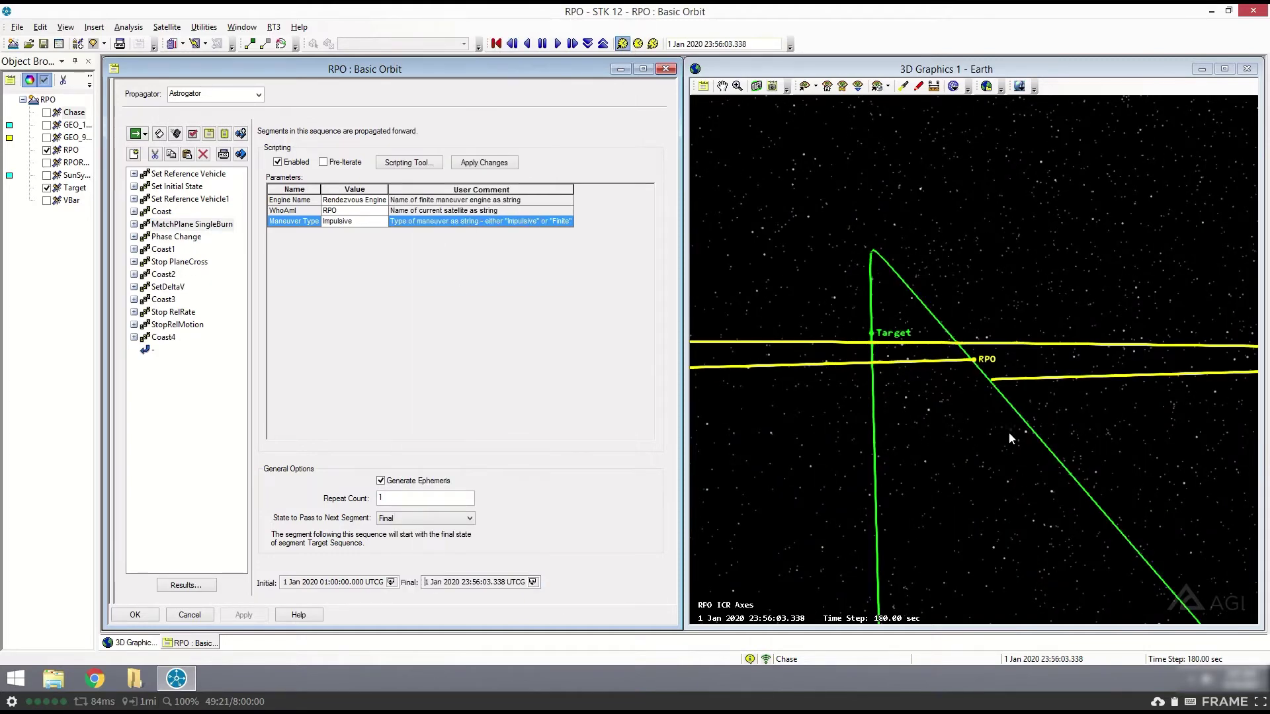
# Step: Rotate around RPO to compare the orbit planes, then show Phase Change's 0.02 deg, Minus Velocity parameters
pyautogui.moveTo(1009, 438); pyautogui.dragTo(1154, 324)
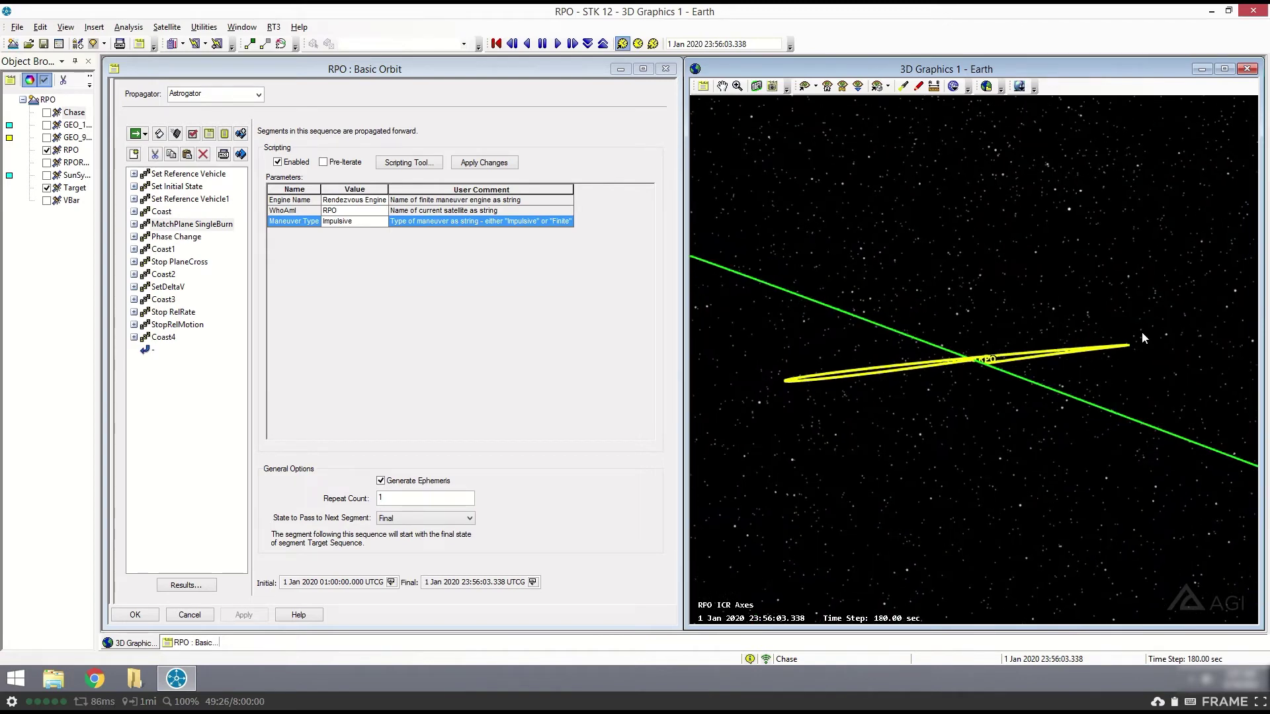
pyautogui.moveTo(1012, 363)
pyautogui.mouseDown()
pyautogui.moveTo(974, 388)
pyautogui.moveTo(944, 462)
pyautogui.moveTo(1035, 354)
pyautogui.mouseUp()
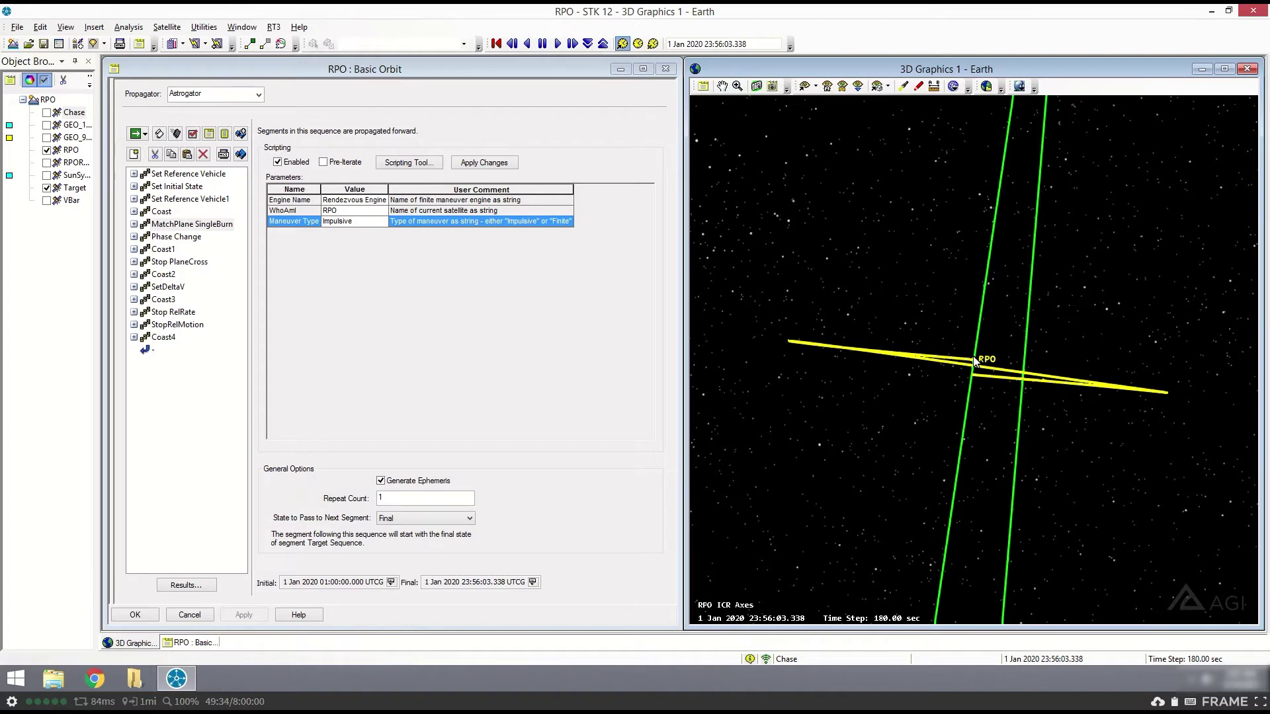
pyautogui.click(190, 240)
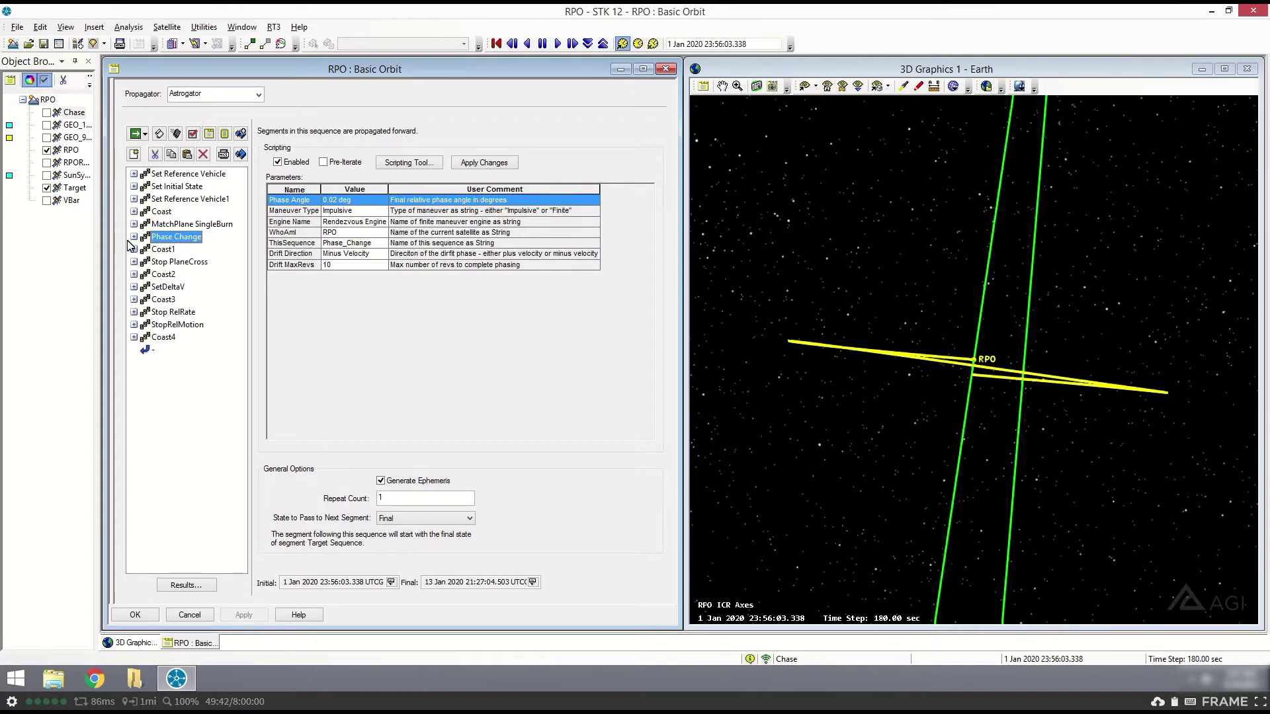
# Step: Rotate the 3D view with Earth centred so the Target orbit is back in sight
pyautogui.moveTo(1120, 363); pyautogui.dragTo(1137, 256)
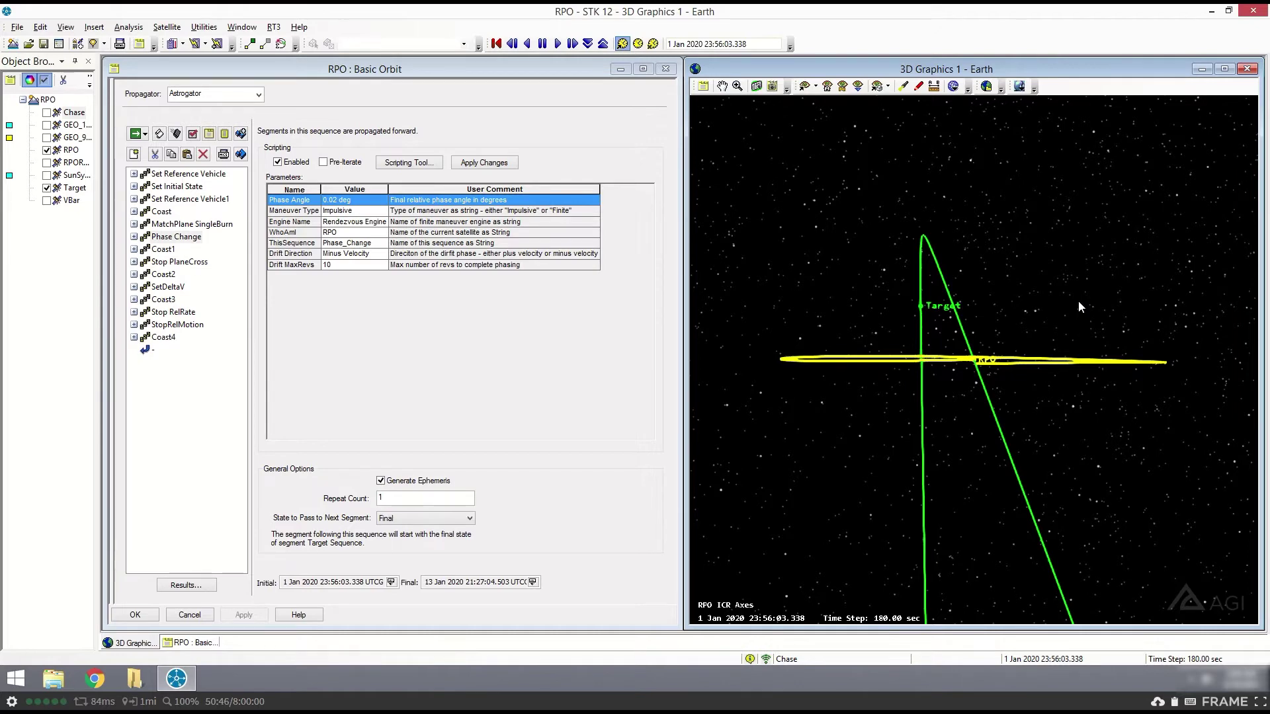
pyautogui.moveTo(1035, 329); pyautogui.dragTo(1103, 399)
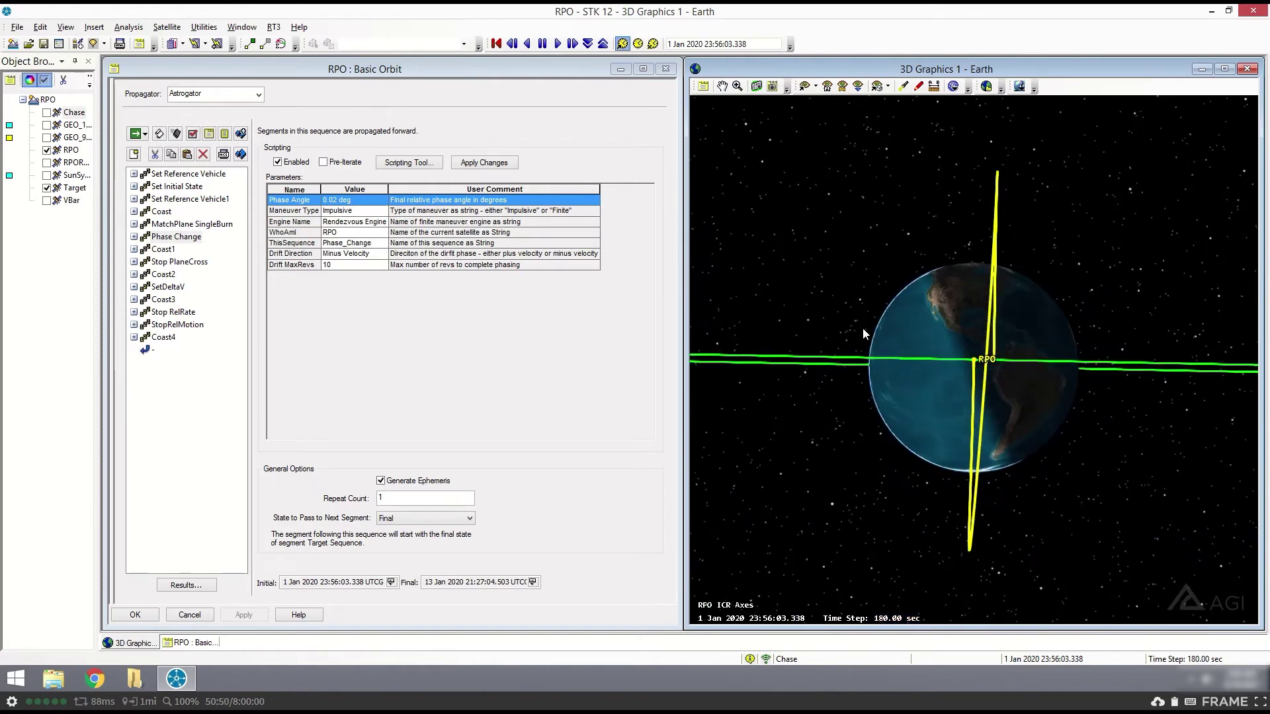
pyautogui.moveTo(982, 346); pyautogui.dragTo(846, 147)
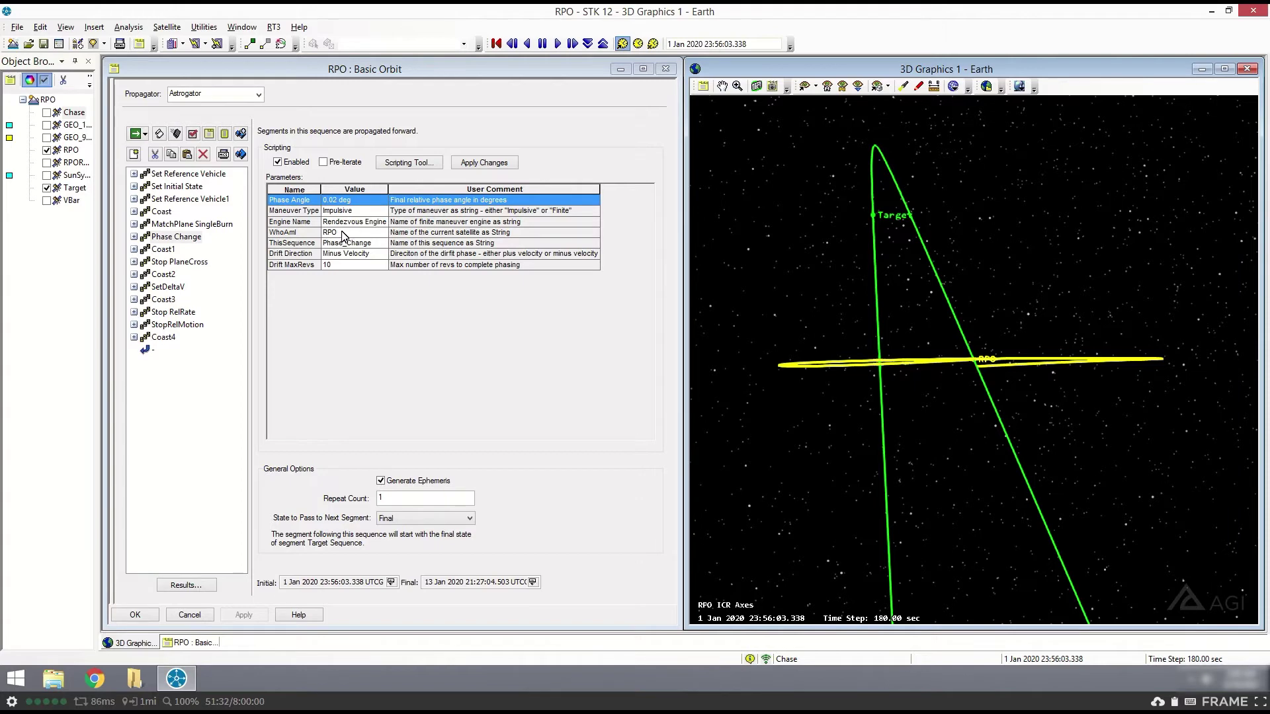
# Step: Inspect Phase Change's WhoAmI (RPO), ThisSequence (Phase_Change) and Drift Direction (Minus Velocity) values
pyautogui.click(343, 235)
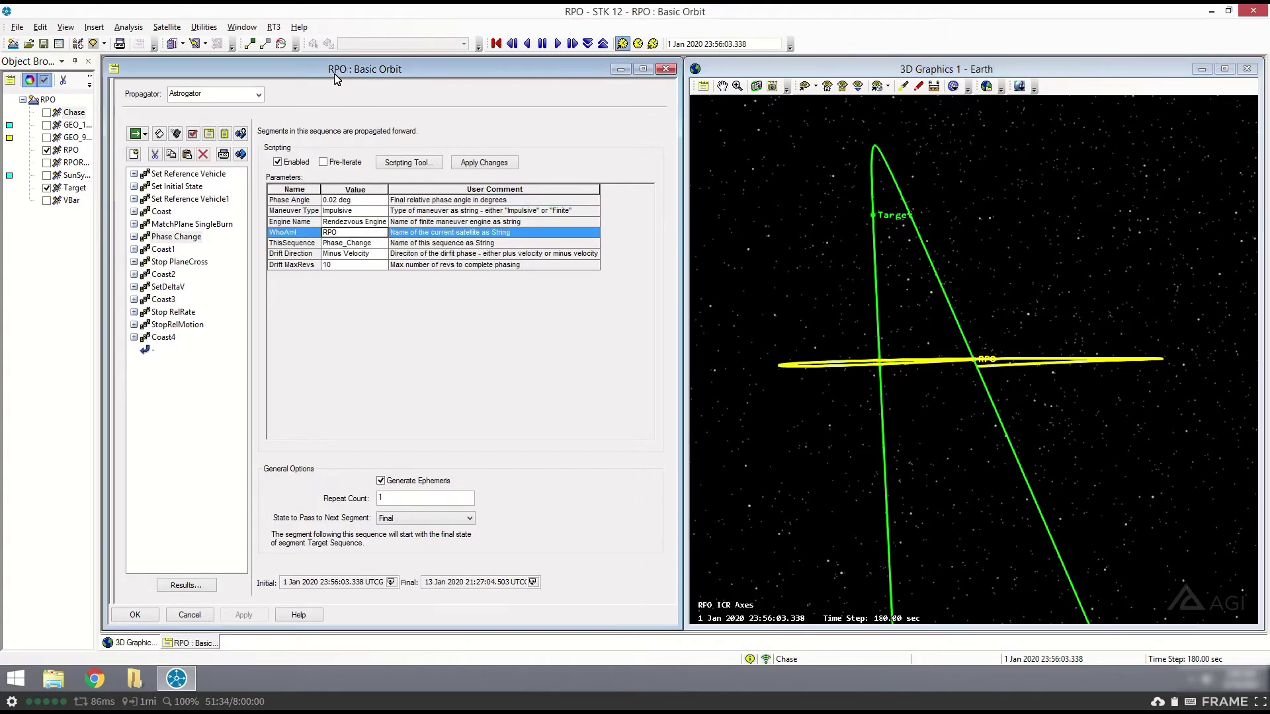
pyautogui.click(355, 243)
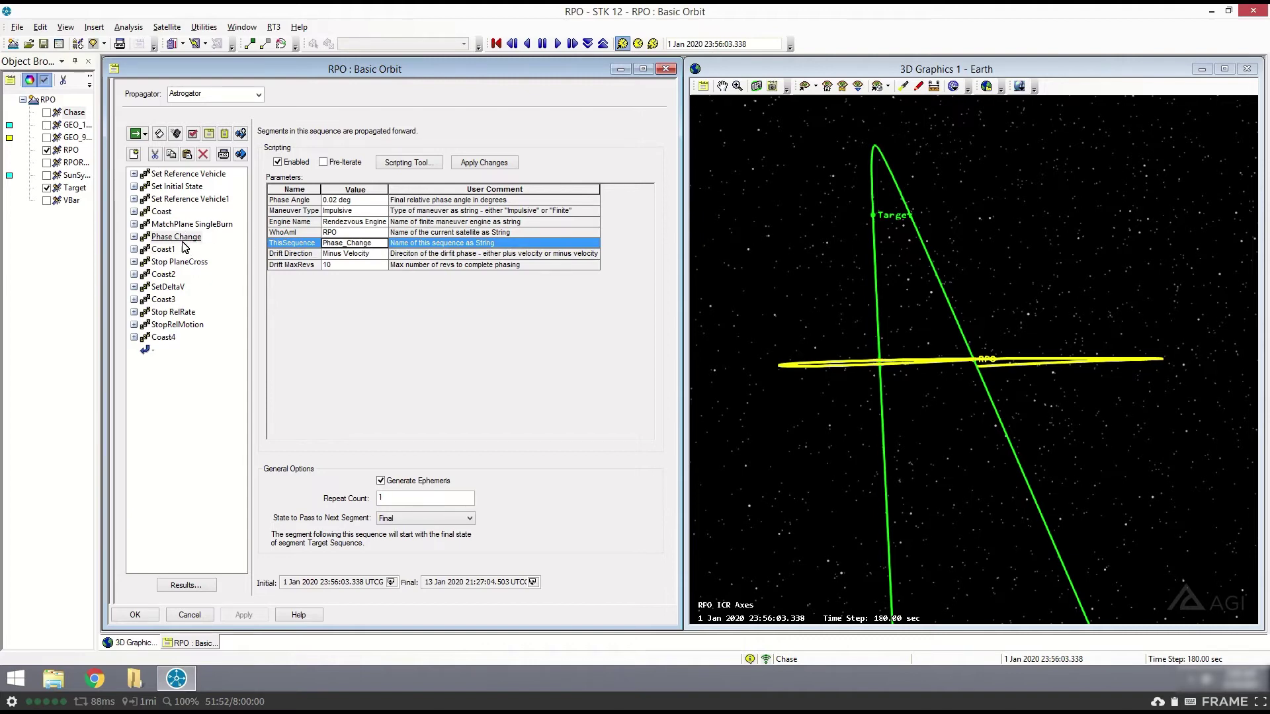
pyautogui.click(368, 255)
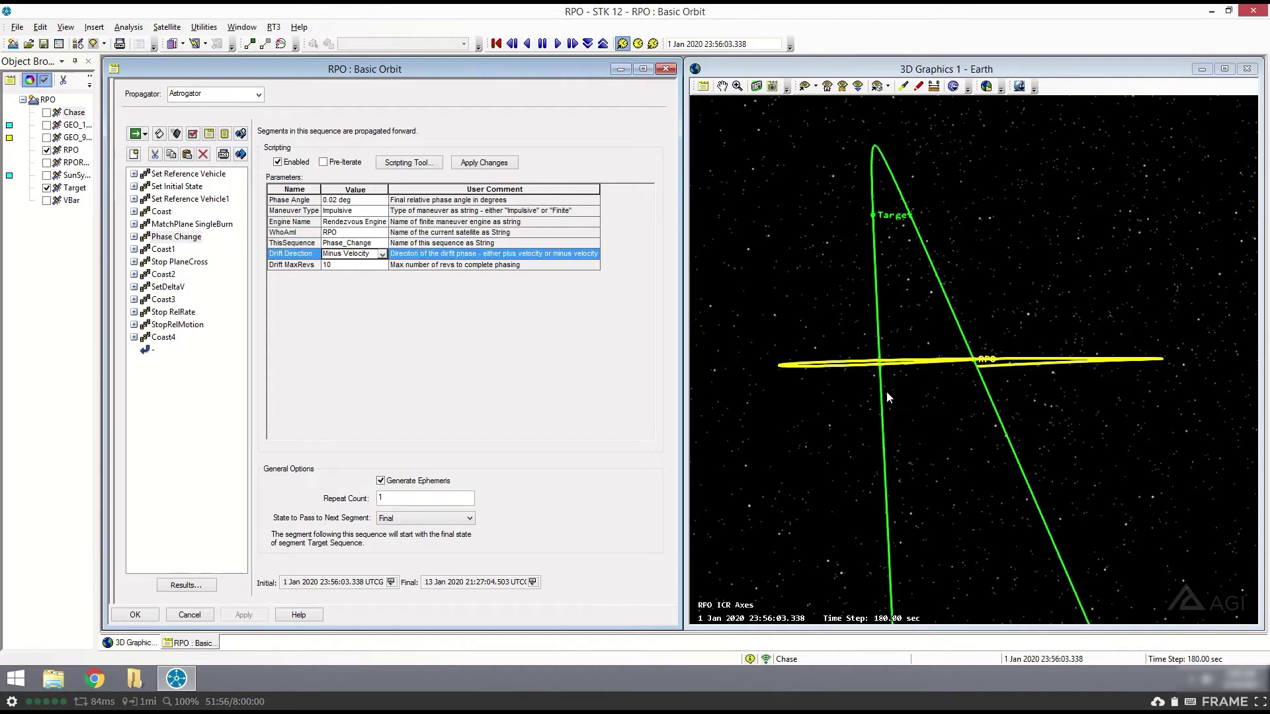
pyautogui.moveTo(885, 391); pyautogui.dragTo(1000, 597)
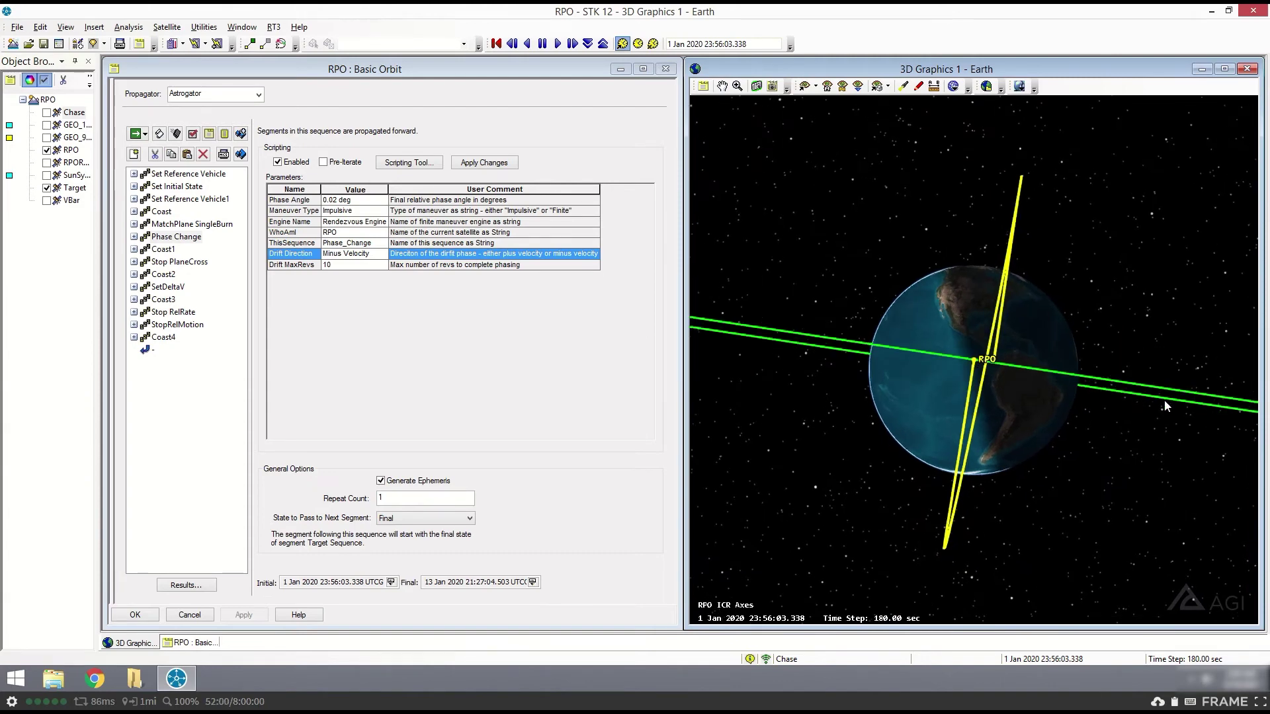
pyautogui.moveTo(1164, 377); pyautogui.dragTo(998, 383)
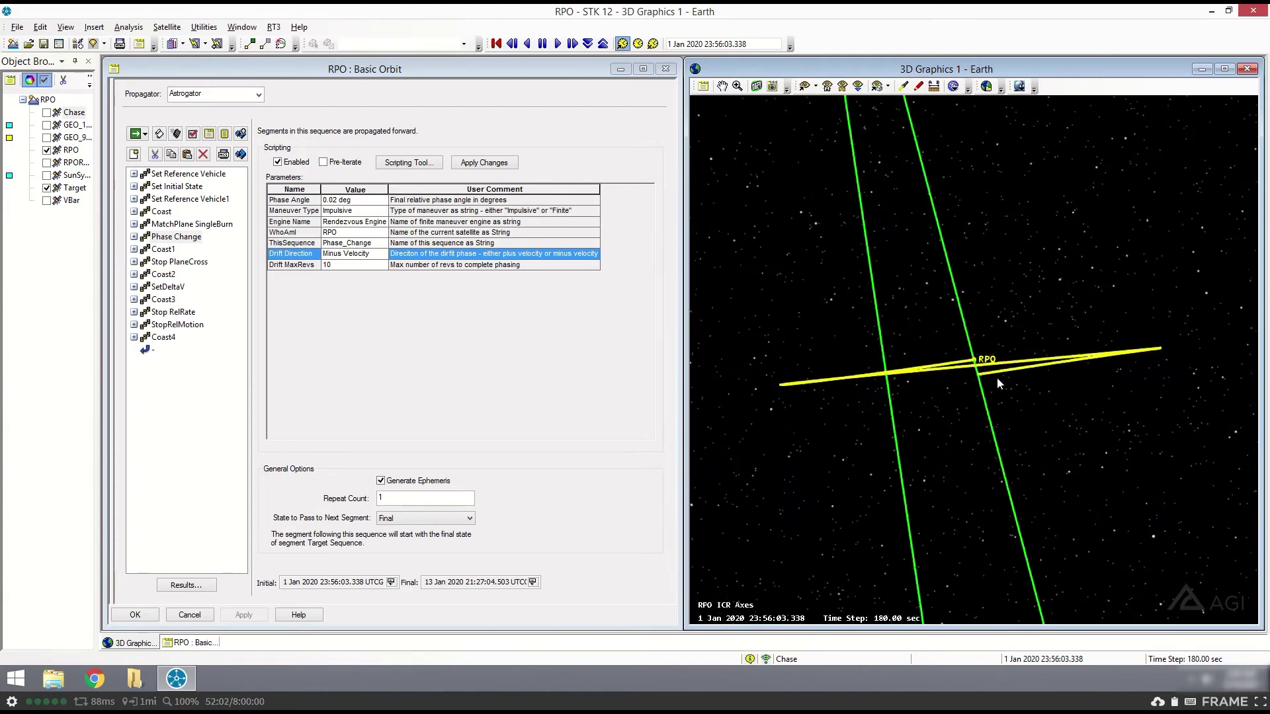
pyautogui.moveTo(956, 258); pyautogui.dragTo(977, 320)
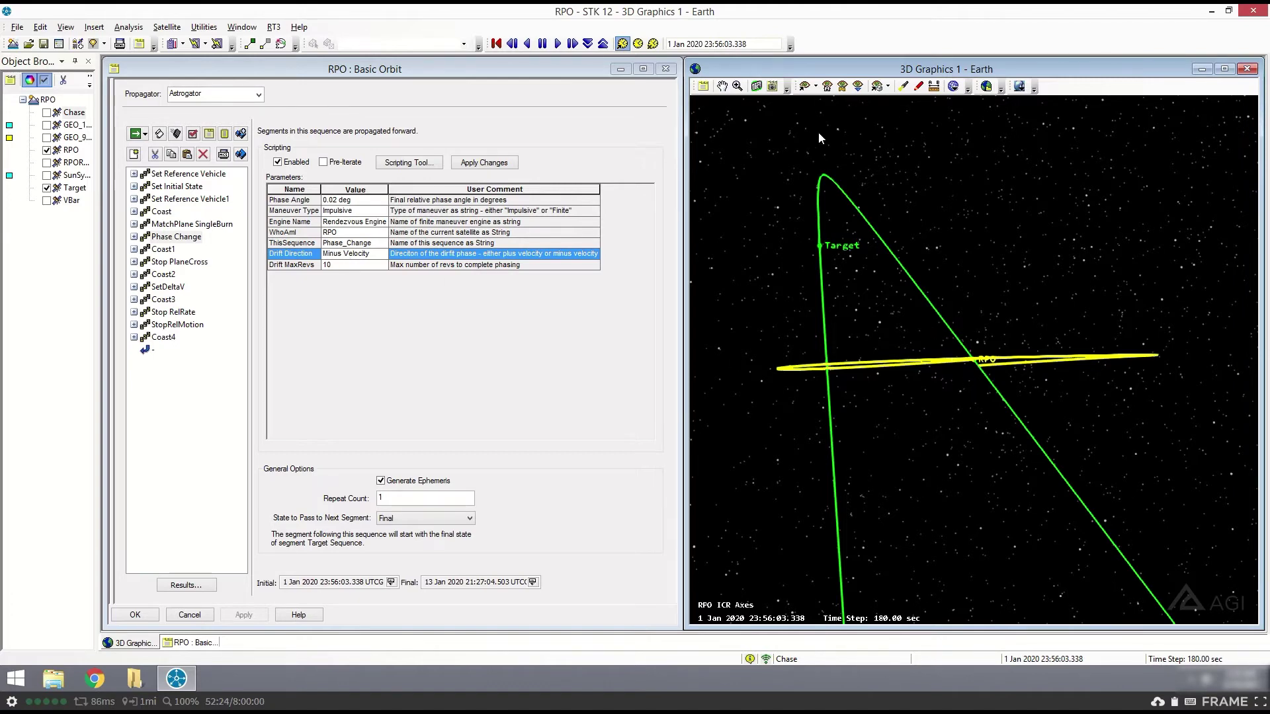
pyautogui.moveTo(1019, 350); pyautogui.dragTo(981, 351)
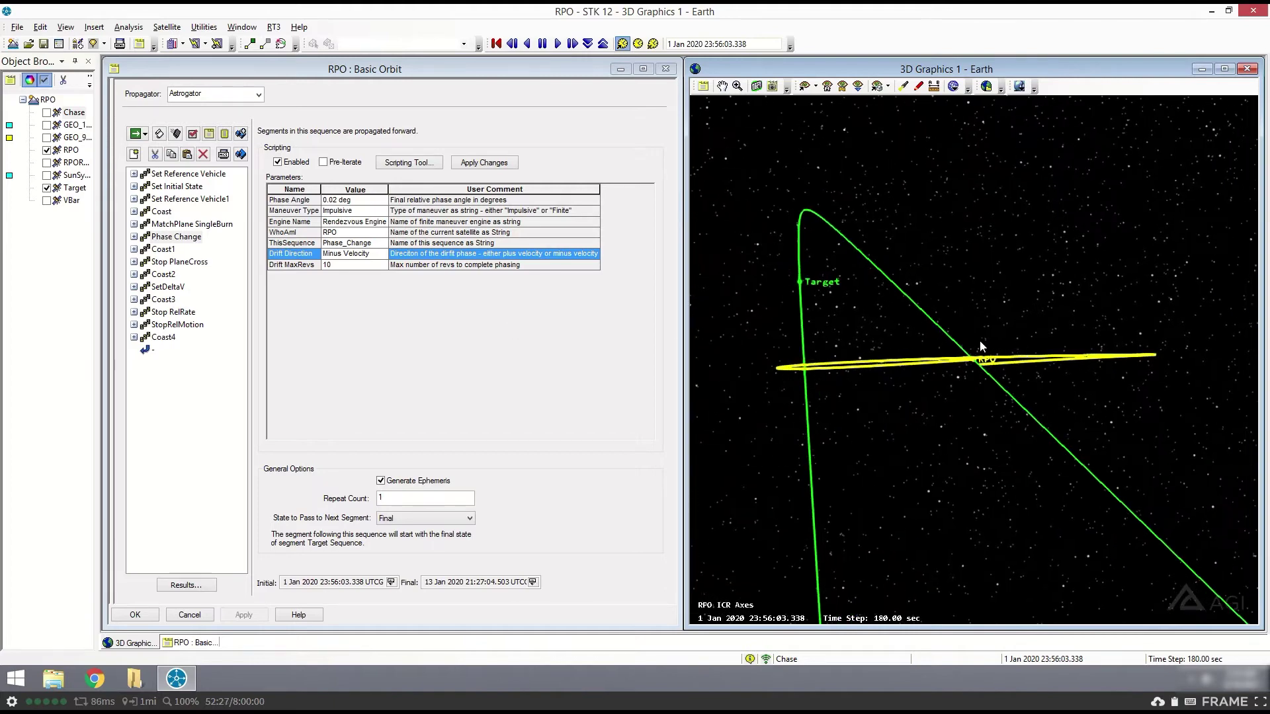
# Step: Check Drift MaxRevs is 10, then expand Phase Change to reveal its nested Target Sequence
pyautogui.click(357, 265)
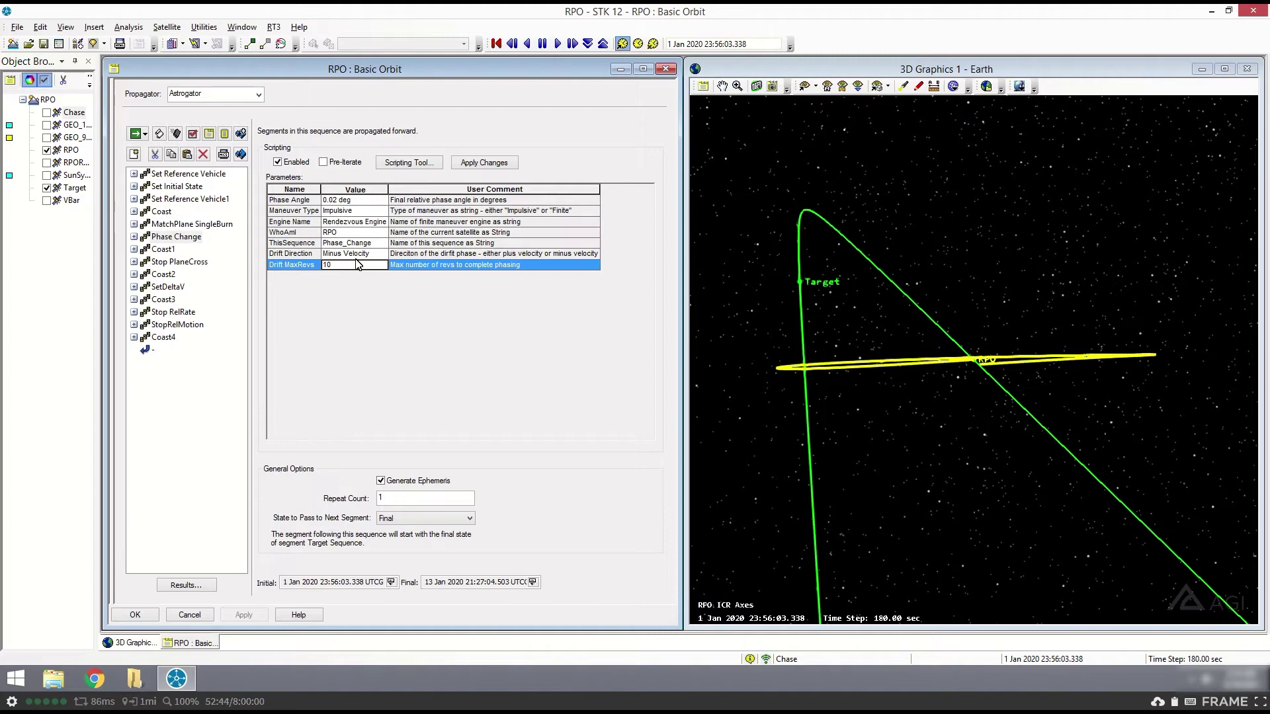
pyautogui.click(155, 239)
pyautogui.click(134, 237)
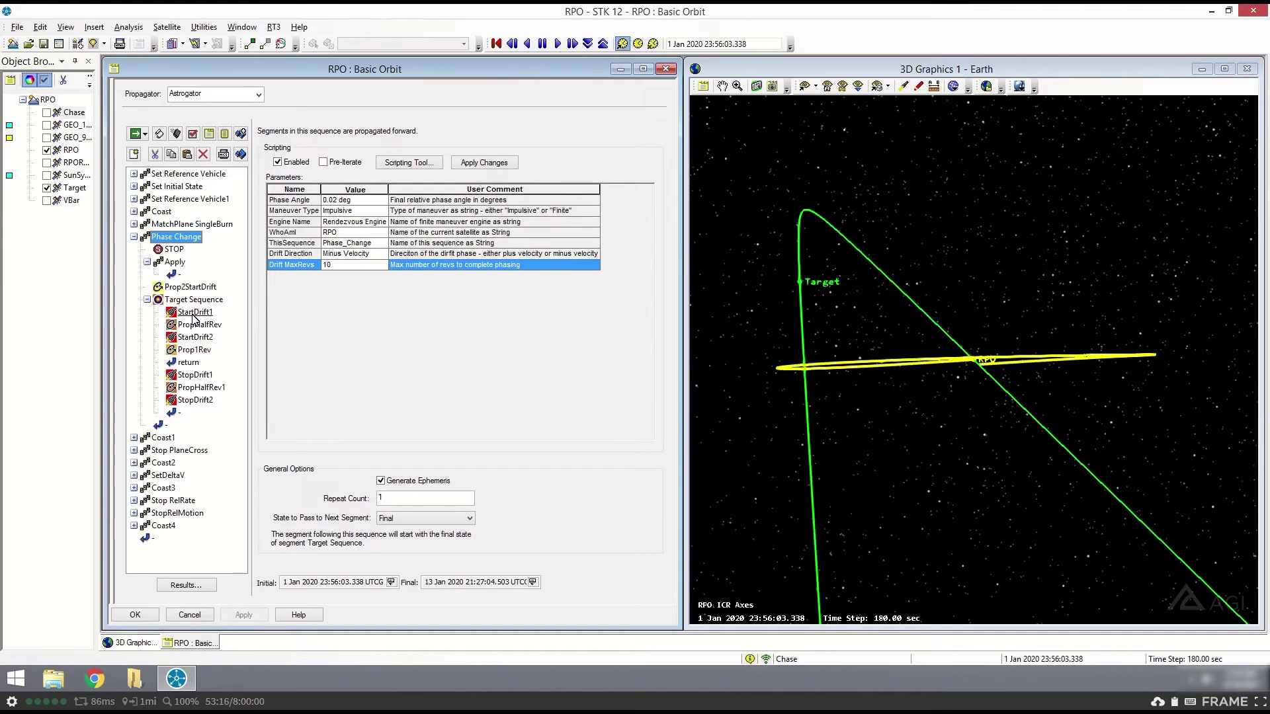
# Step: Collapse Phase Change and set the animation to its final time, 13 Jan 2020 21:27:04.503
pyautogui.click(134, 237)
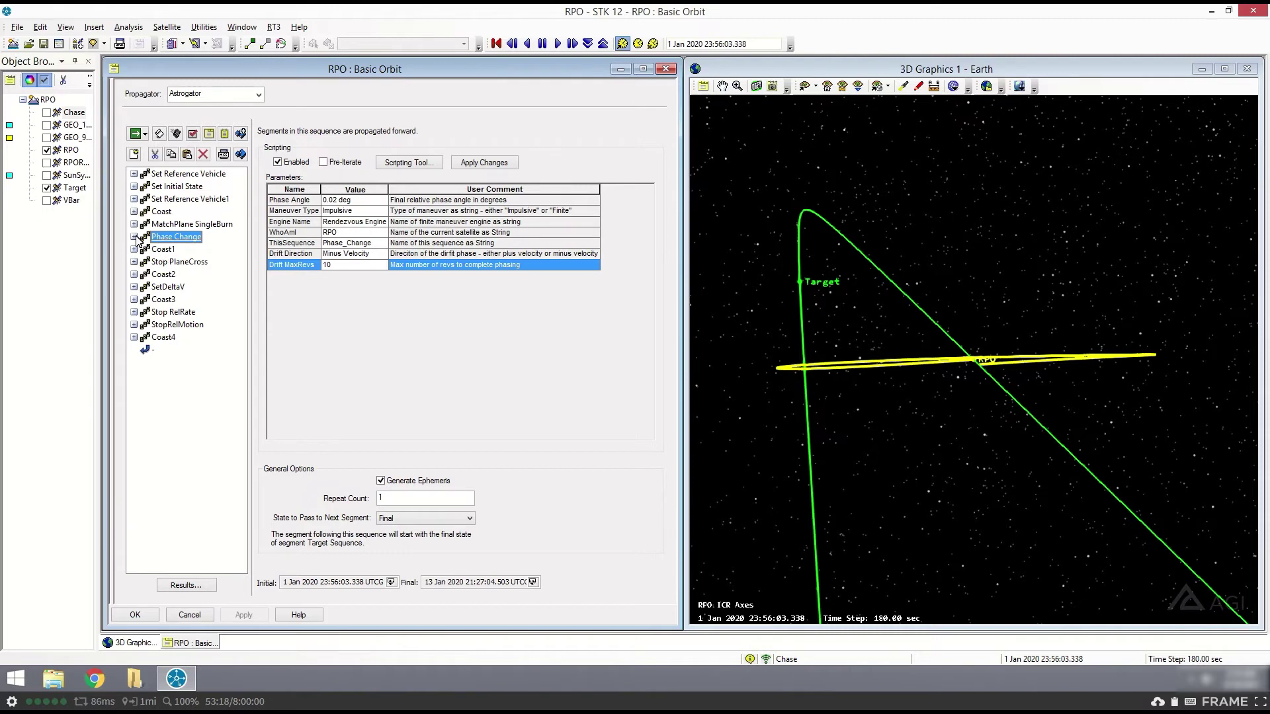
pyautogui.click(532, 582)
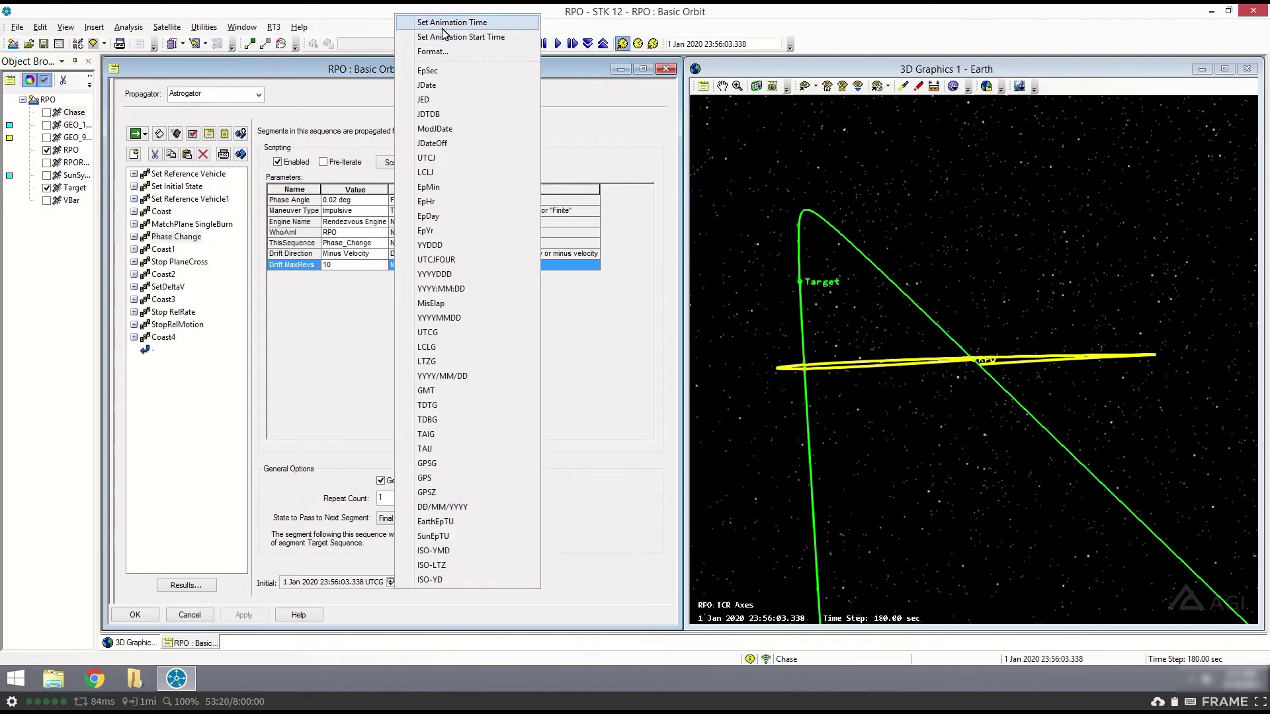
pyautogui.click(443, 24)
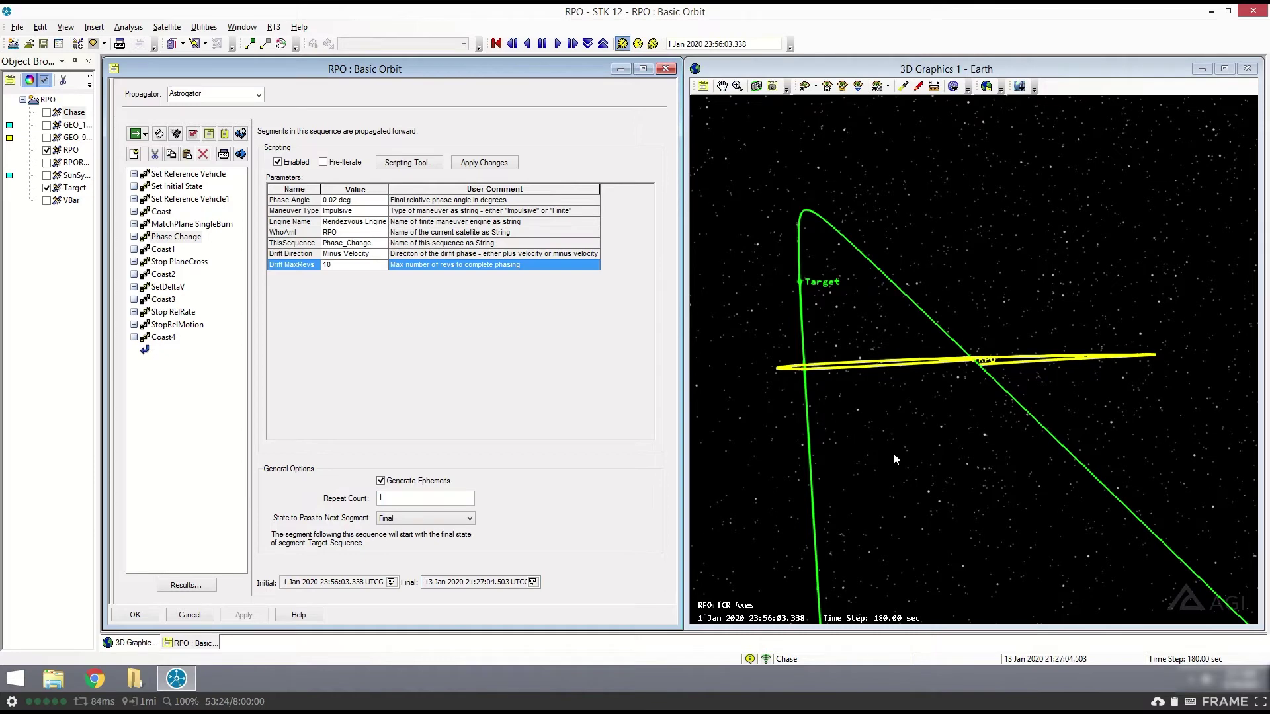
# Step: Rotate and zoom the 3D view to inspect the RPO and Target paths side by side
pyautogui.moveTo(919, 352); pyautogui.dragTo(963, 384)
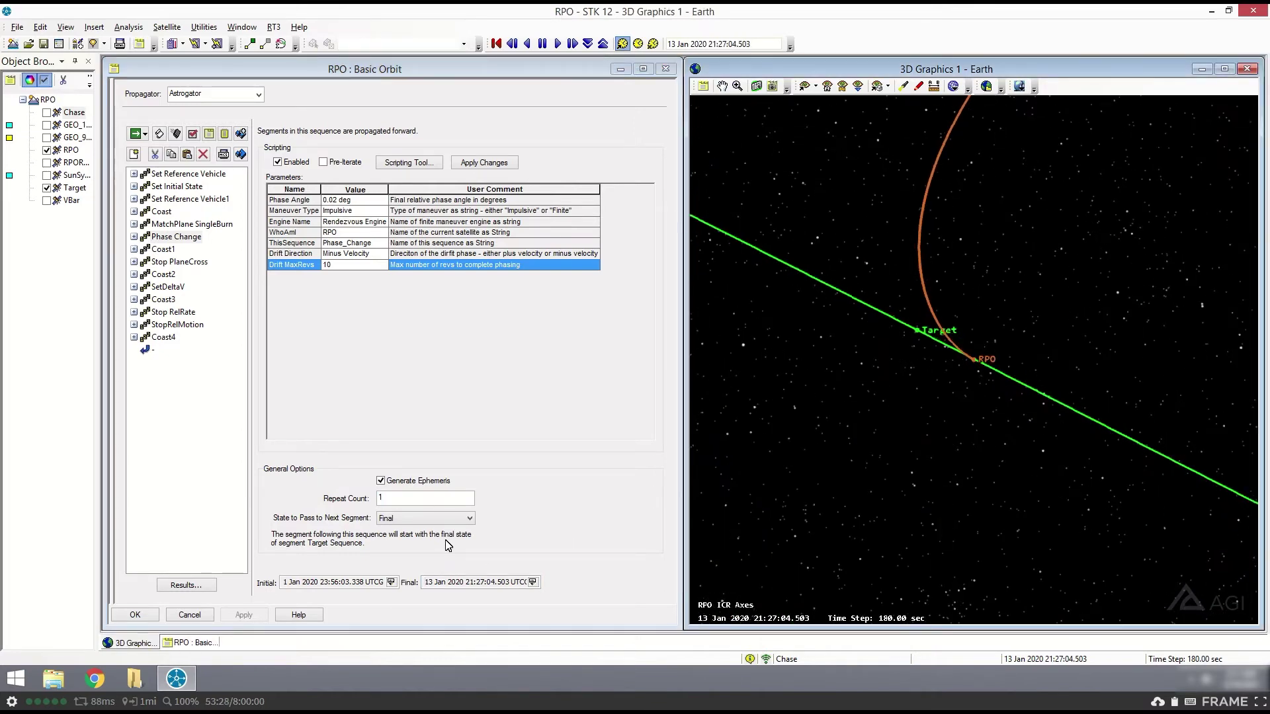
pyautogui.moveTo(867, 320); pyautogui.dragTo(661, 272)
pyautogui.moveTo(928, 371); pyautogui.dragTo(768, 368)
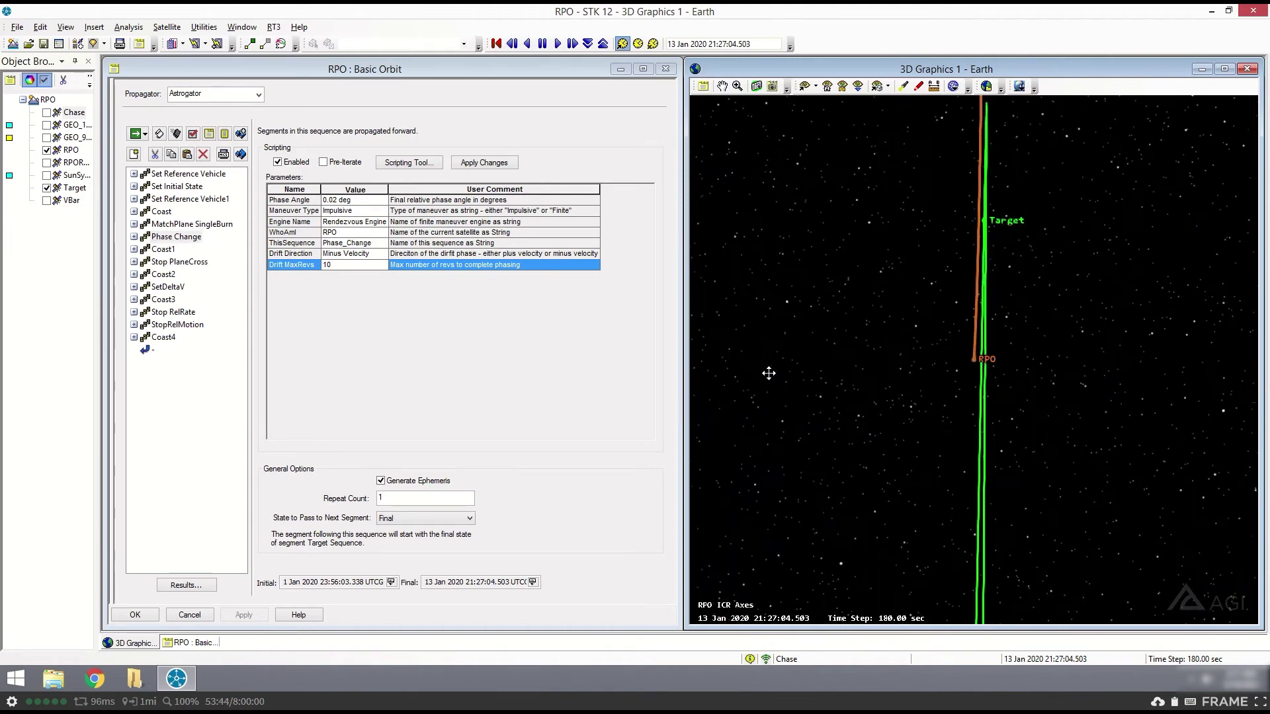
# Step: Set the animation to Coast1's end, 13 Jan 2020 22:27:04.503, and rotate to view Target and RPO paths
pyautogui.click(163, 249)
pyautogui.click(532, 582)
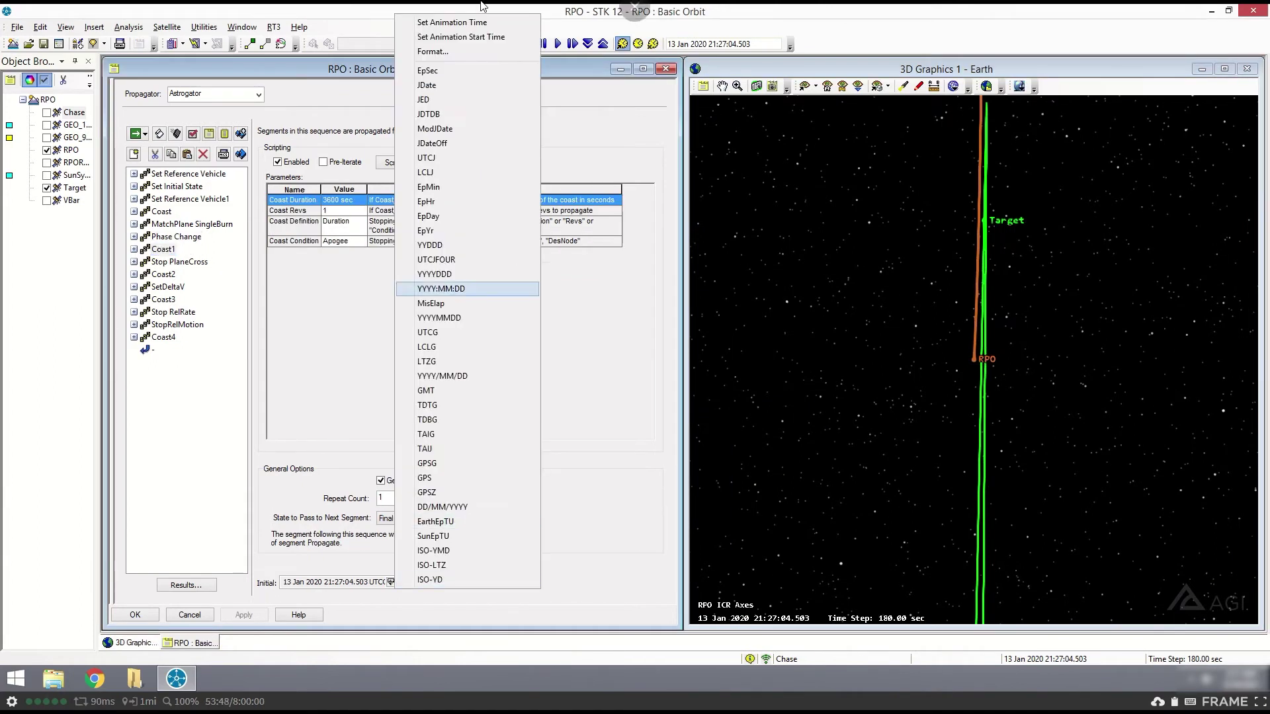
pyautogui.click(471, 23)
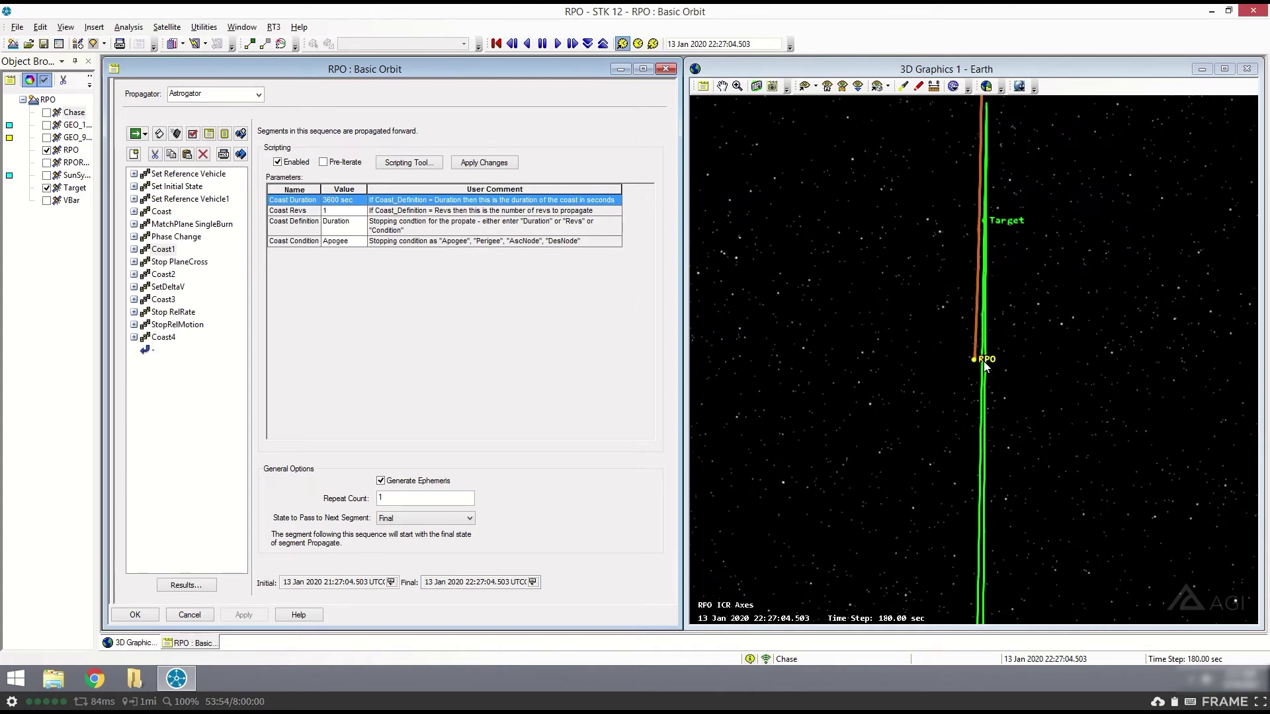
pyautogui.moveTo(942, 383); pyautogui.dragTo(1045, 317)
pyautogui.moveTo(950, 360); pyautogui.dragTo(850, 317)
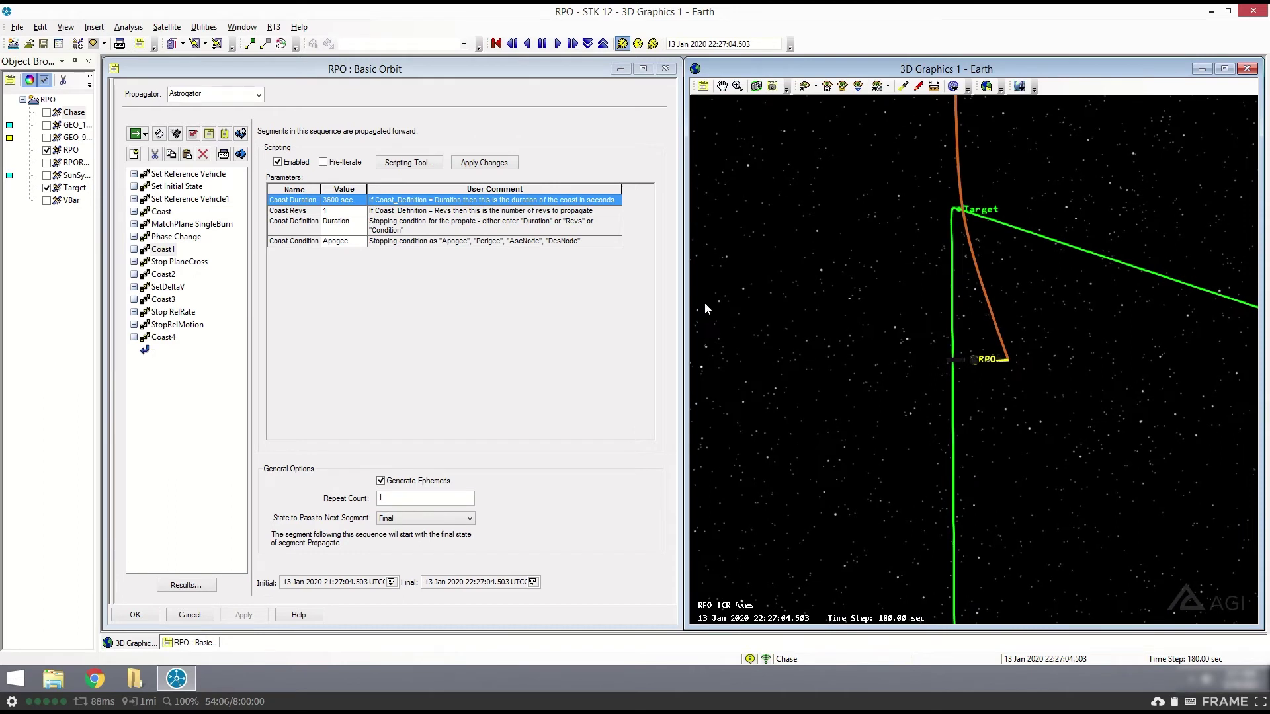
# Step: Show Stop PlaneCross's parameters and check Stop Rel Motion is true with RI crossing axes
pyautogui.click(167, 264)
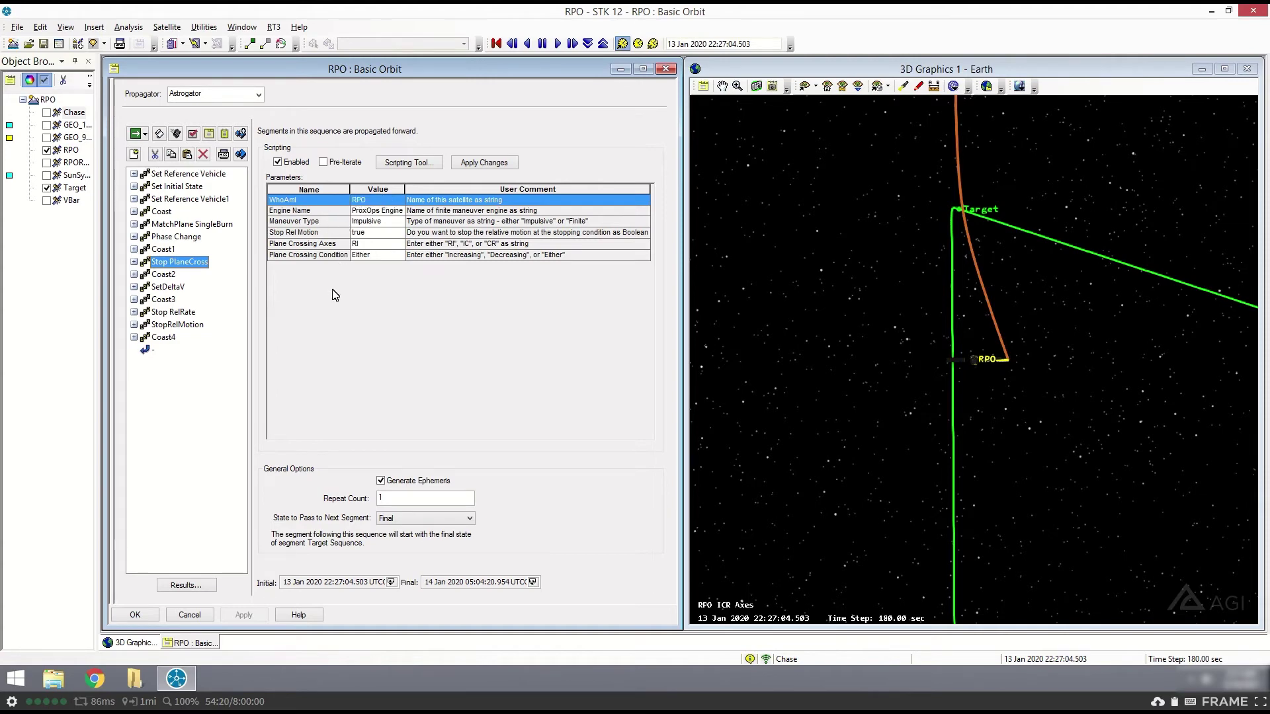
pyautogui.click(314, 234)
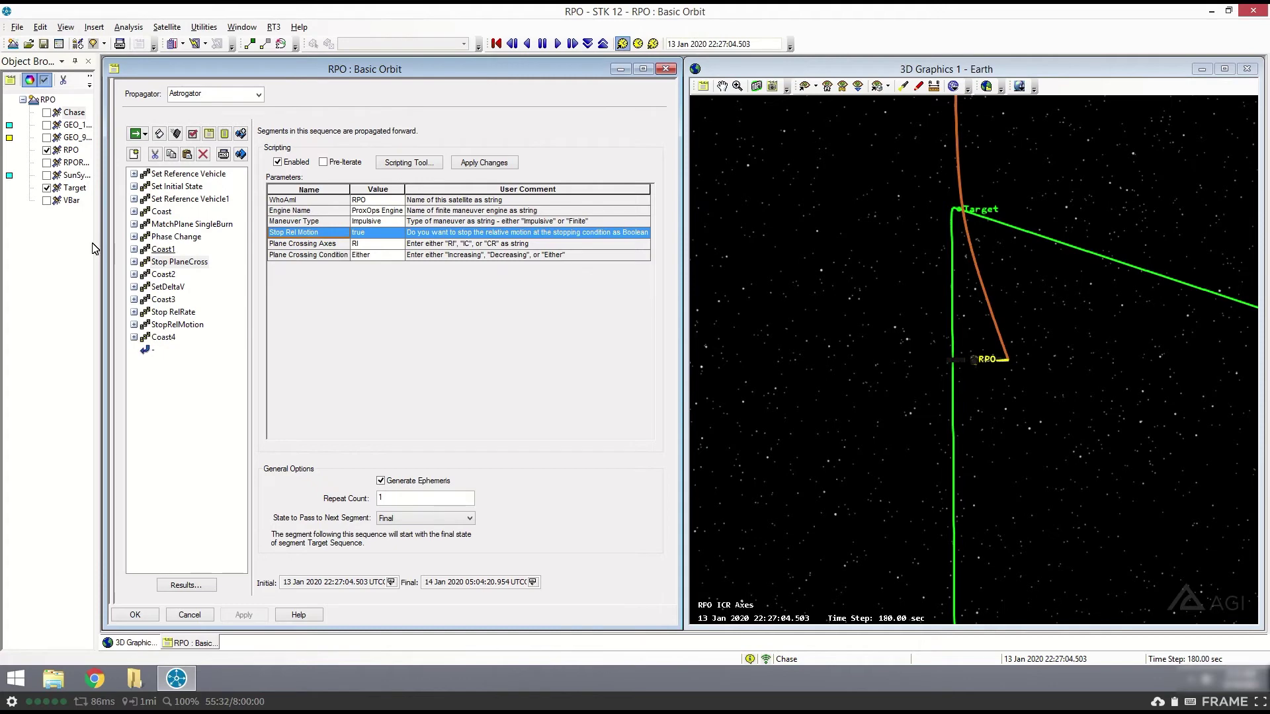
# Step: Inspect Stop PlaneCross's Propagate stopping conditions and Target Sequence profiles, then select Coast2
pyautogui.click(134, 263)
pyautogui.click(134, 263)
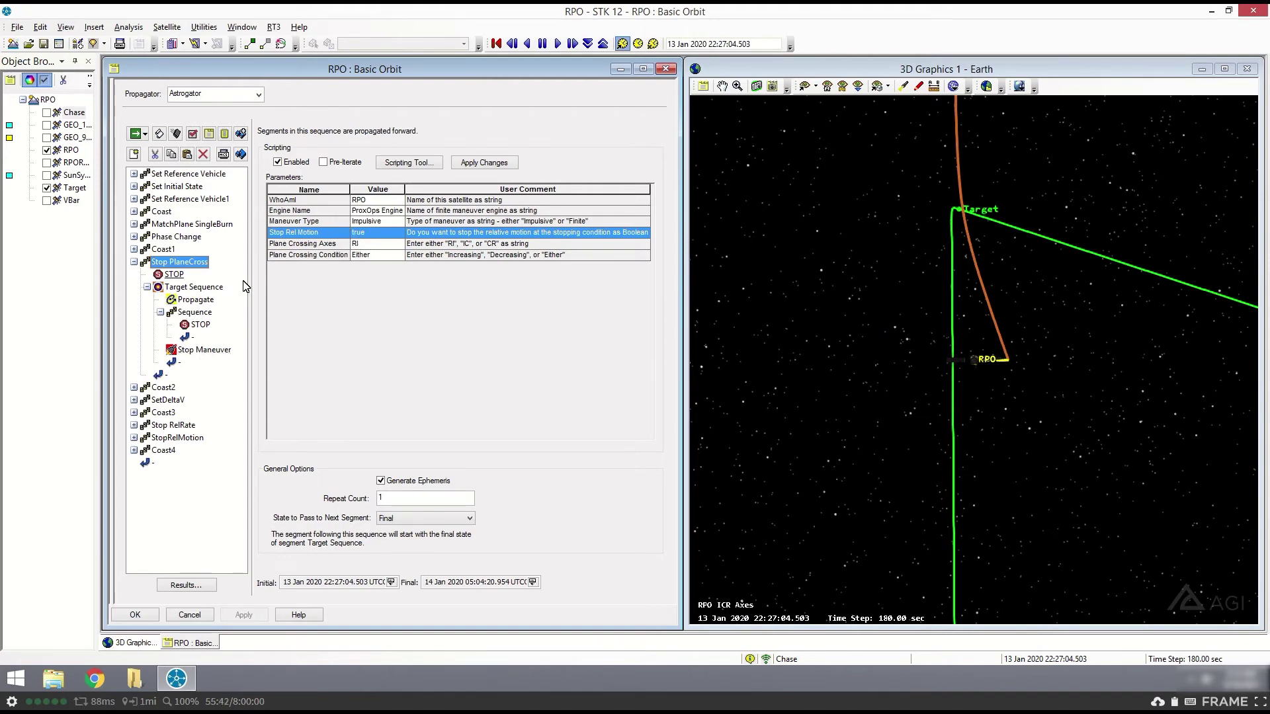
pyautogui.click(206, 300)
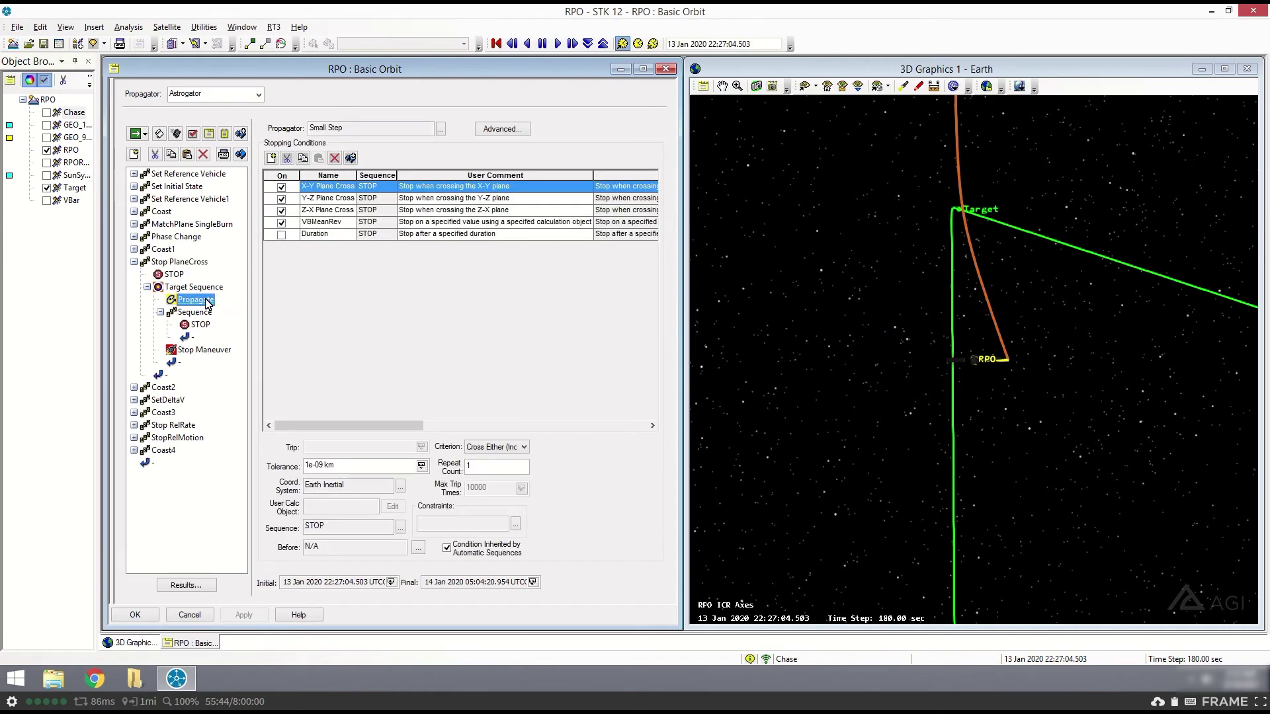
pyautogui.click(170, 288)
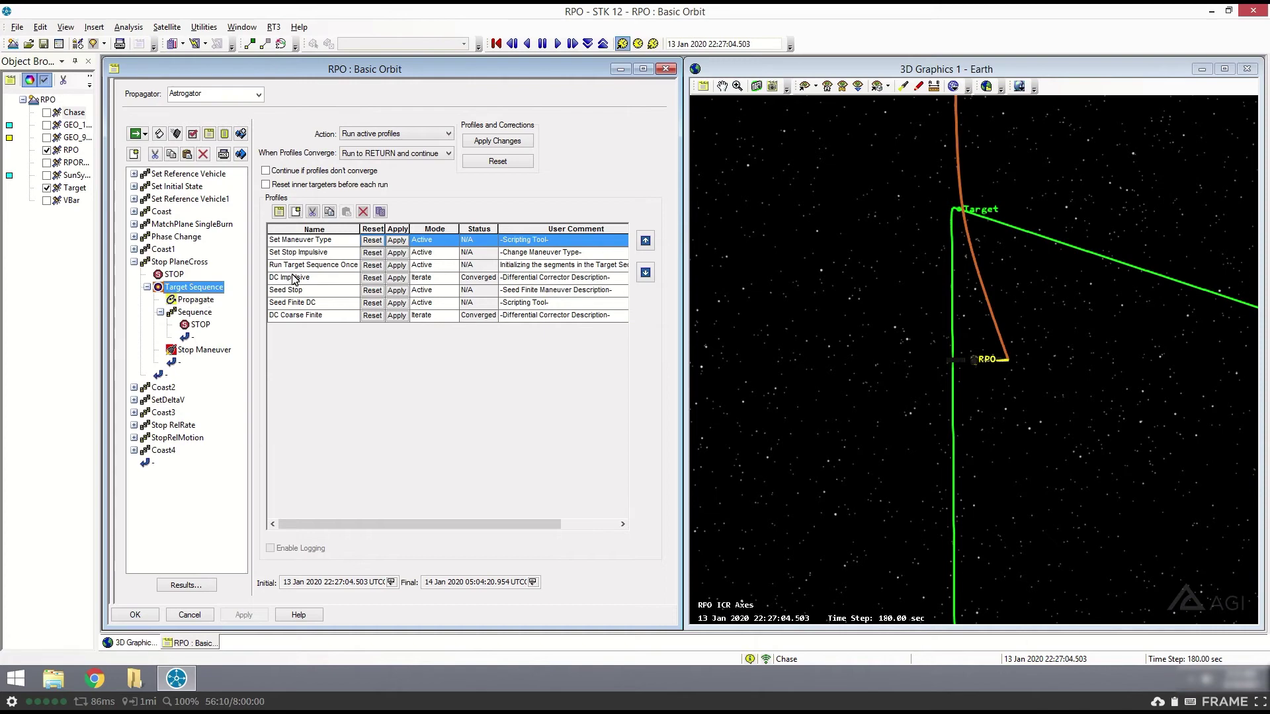
pyautogui.click(134, 263)
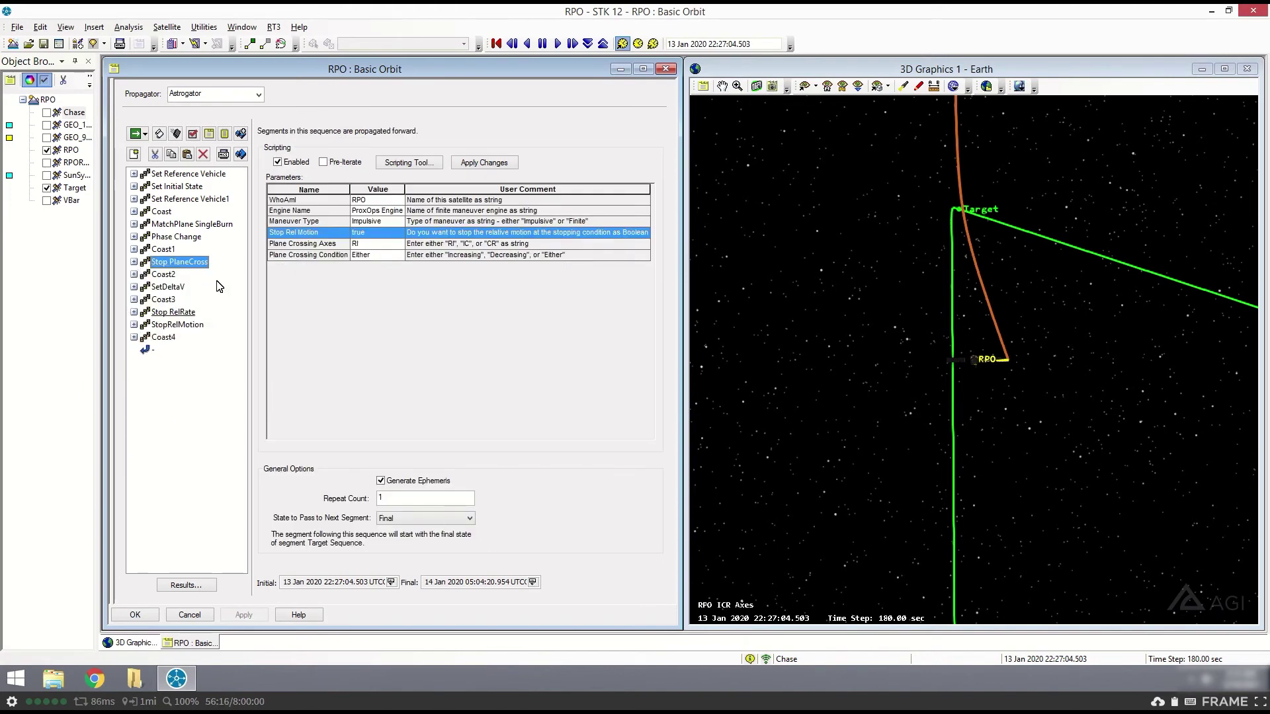
pyautogui.click(168, 278)
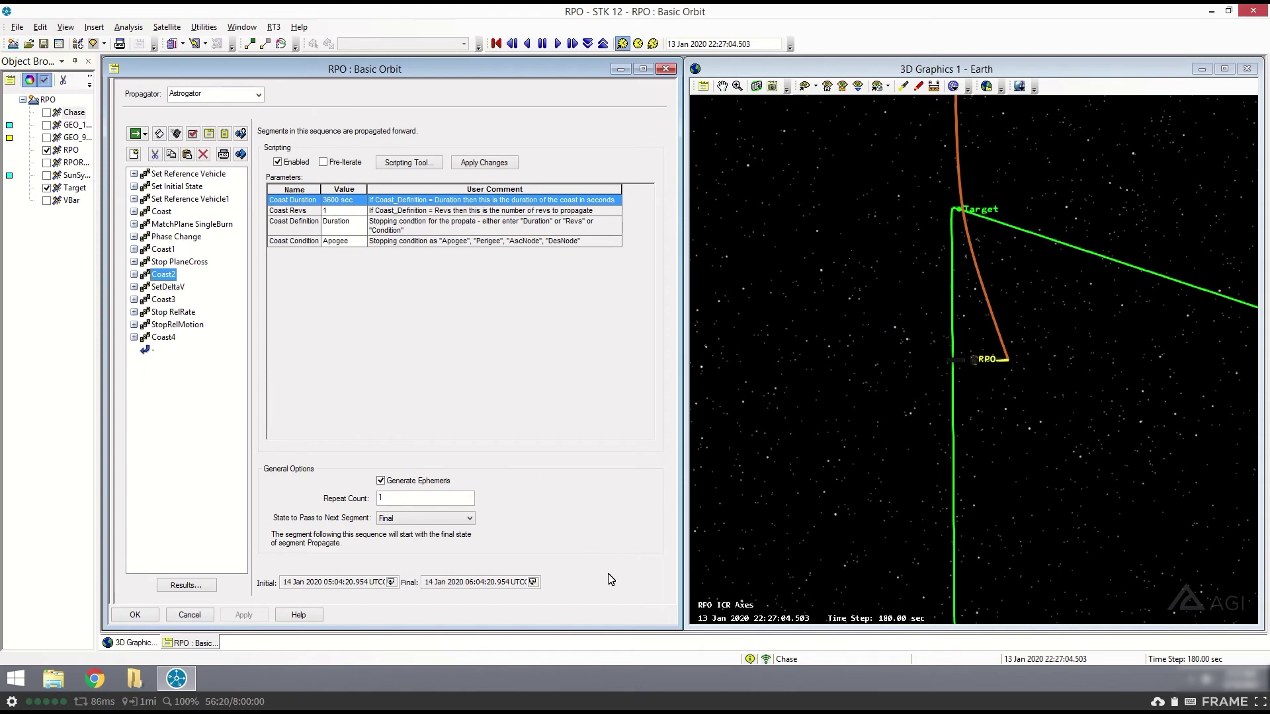
# Step: Jump the animation to Coast2's final time, 14 Jan 2020 06:04:20.954, and rotate around RPO in 3D
pyautogui.click(535, 582)
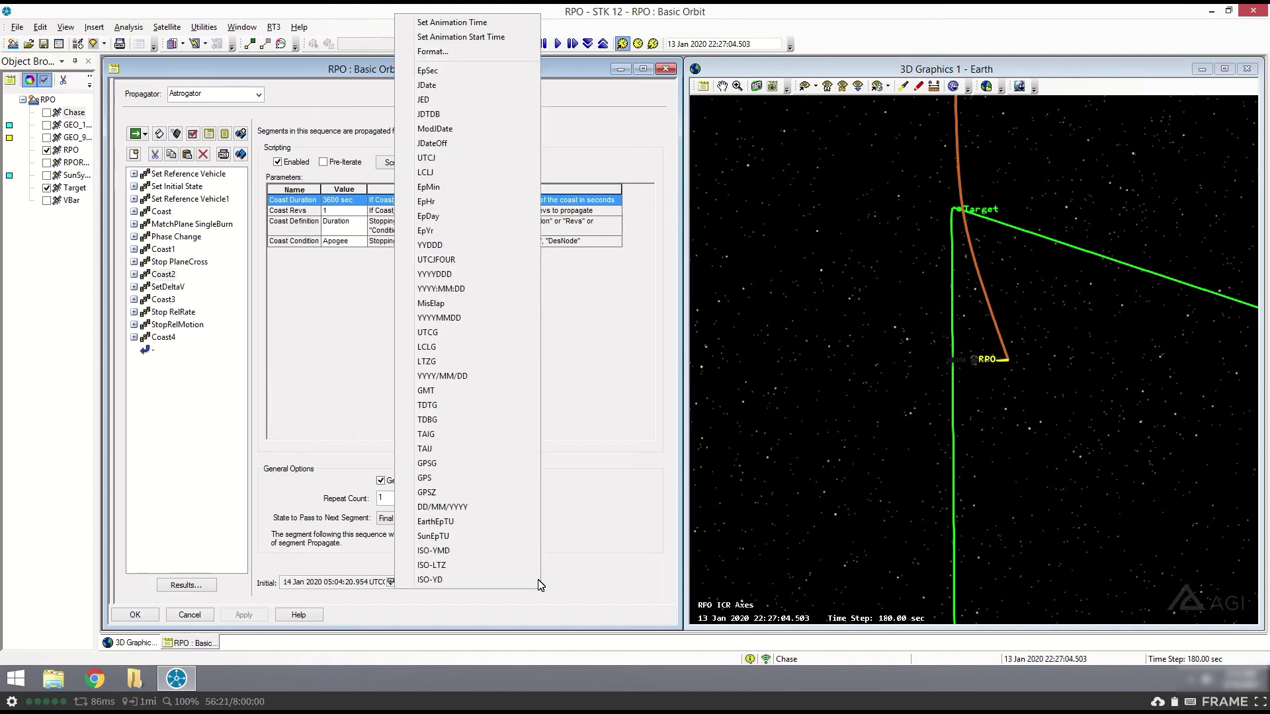
pyautogui.click(483, 24)
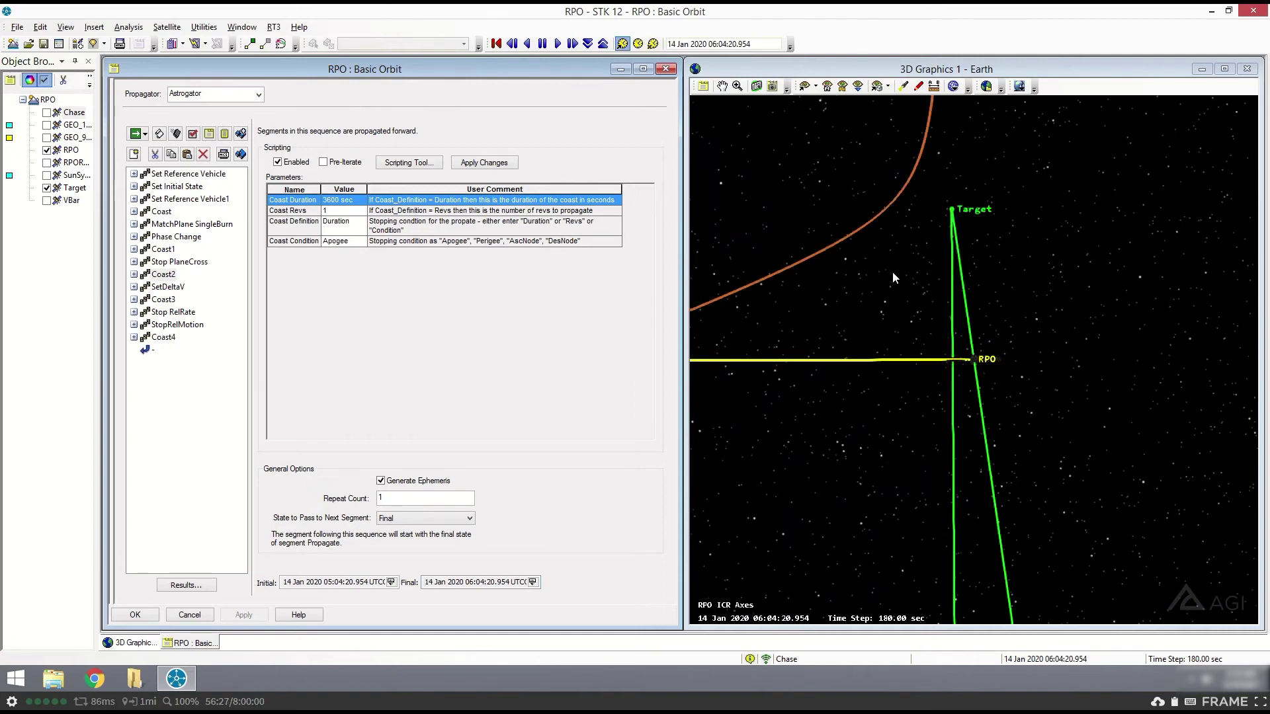
pyautogui.moveTo(1001, 370); pyautogui.dragTo(1069, 348)
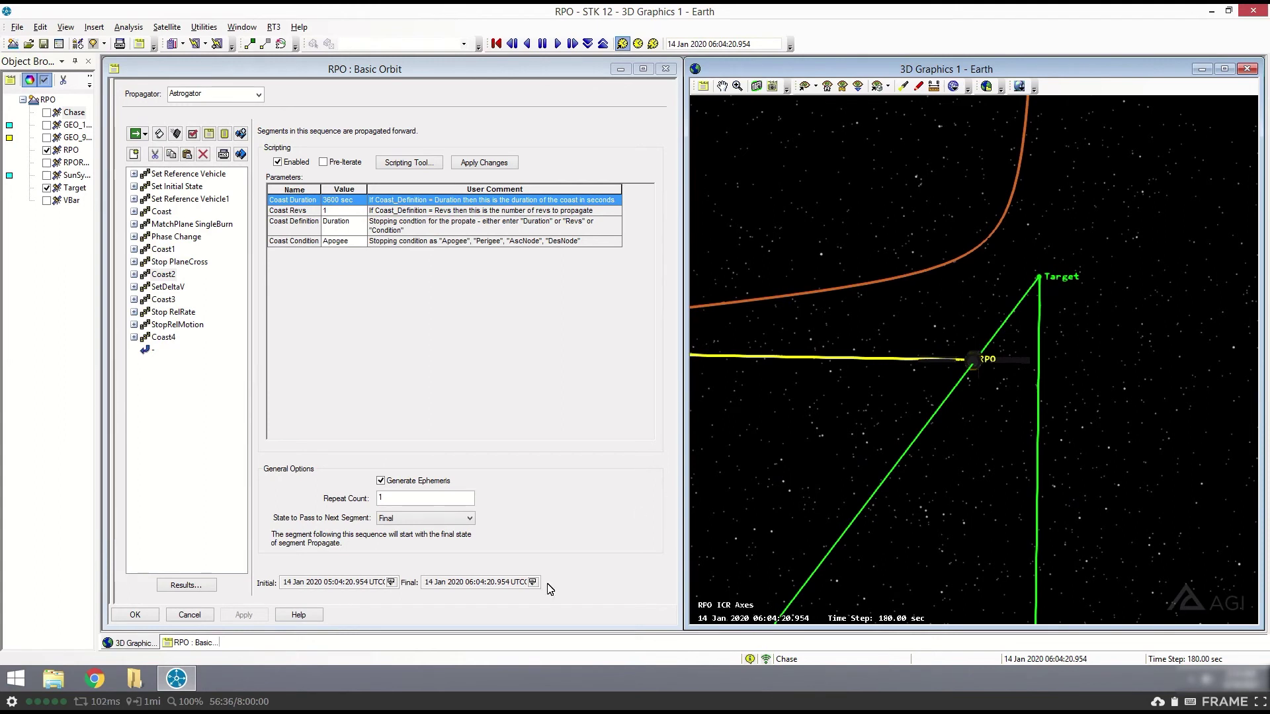
# Step: Review SetDeltaV's 0.15 m/sec radial Impulsive Rendezvous Engine burn in 3D, then select Stop RelRate
pyautogui.click(164, 289)
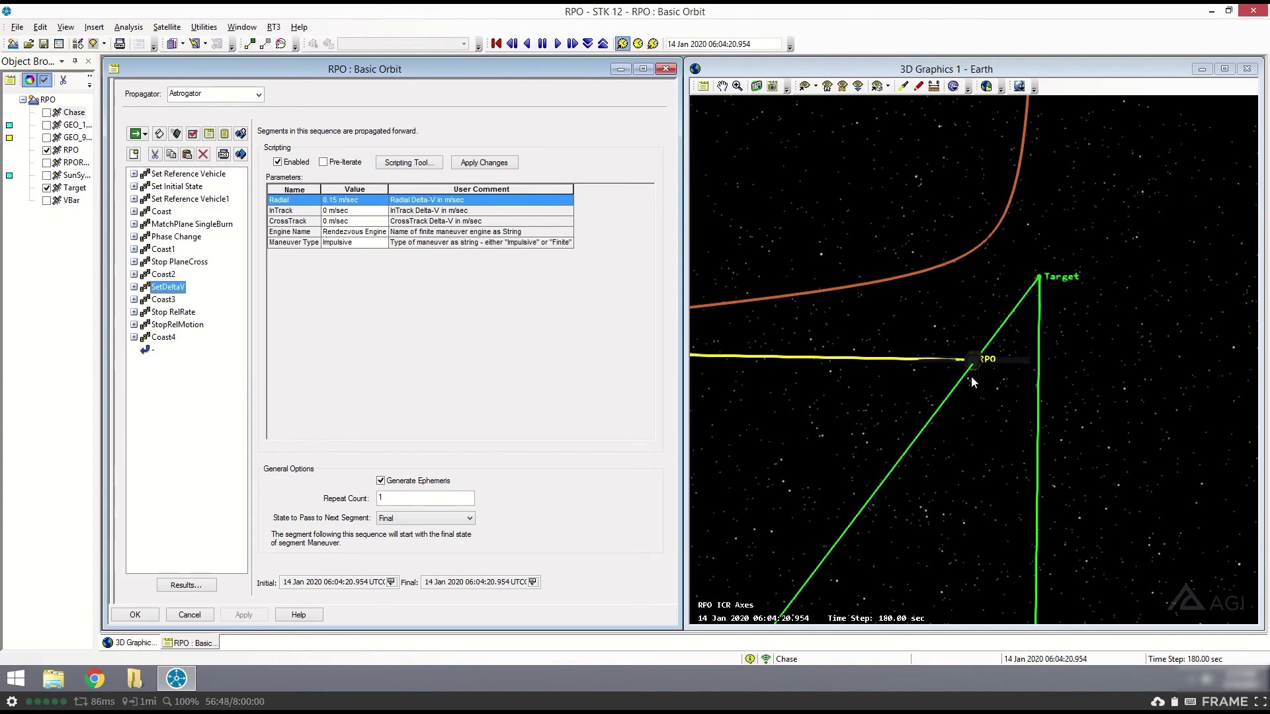
pyautogui.moveTo(979, 365); pyautogui.dragTo(963, 360)
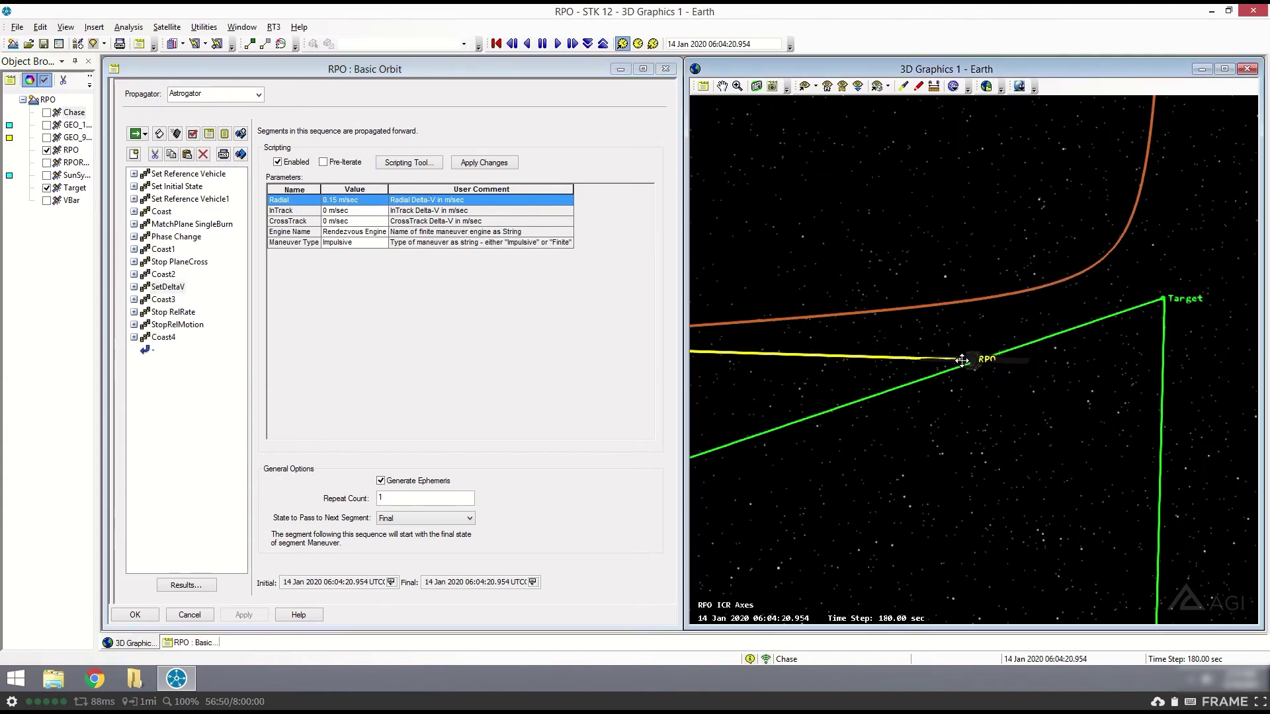
pyautogui.click(171, 312)
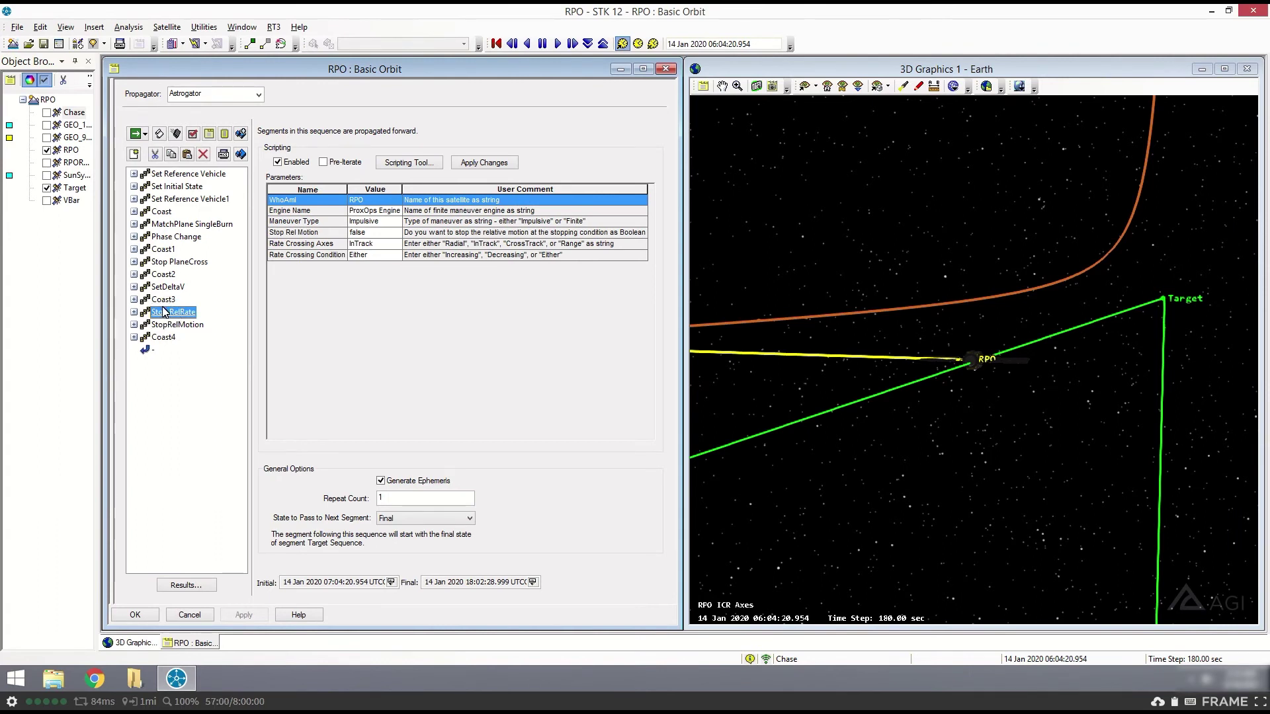
# Step: Set the animation to Stop RelRate's start, 07:04:20.954, view the trajectories, and expand its STOP and Target Sequence
pyautogui.click(391, 582)
pyautogui.click(338, 25)
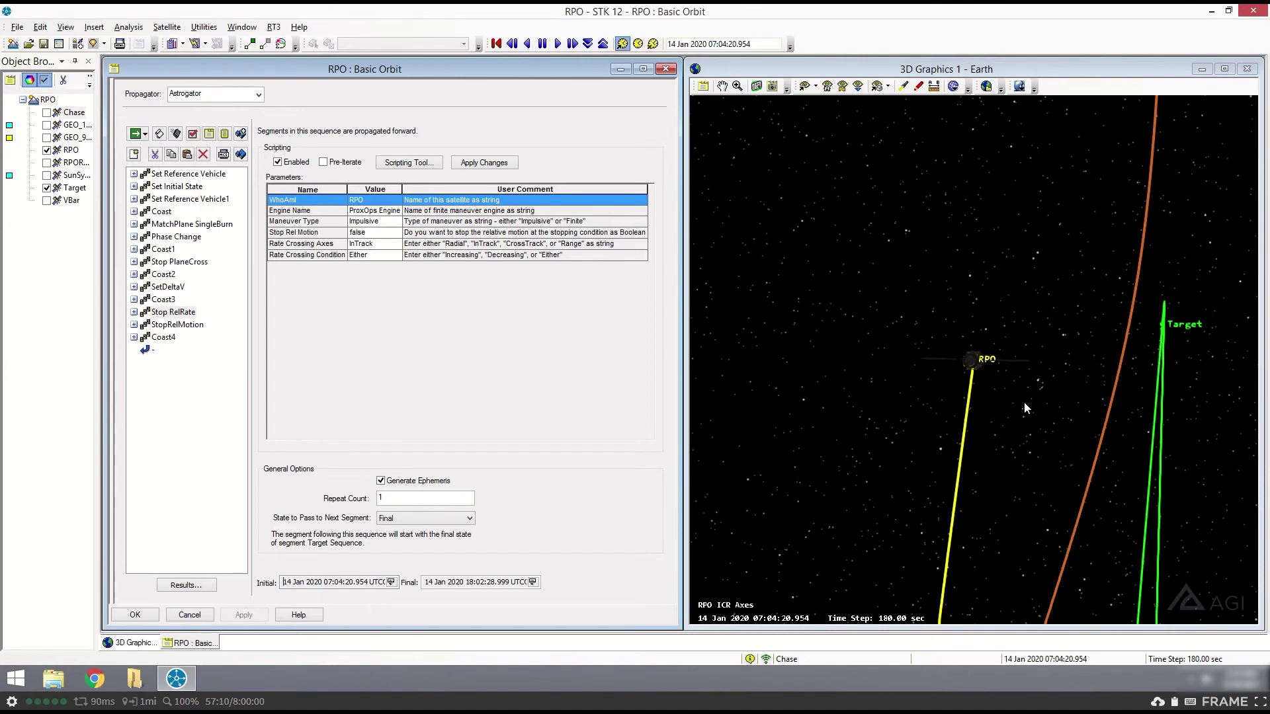
pyautogui.moveTo(1005, 470); pyautogui.dragTo(1201, 368)
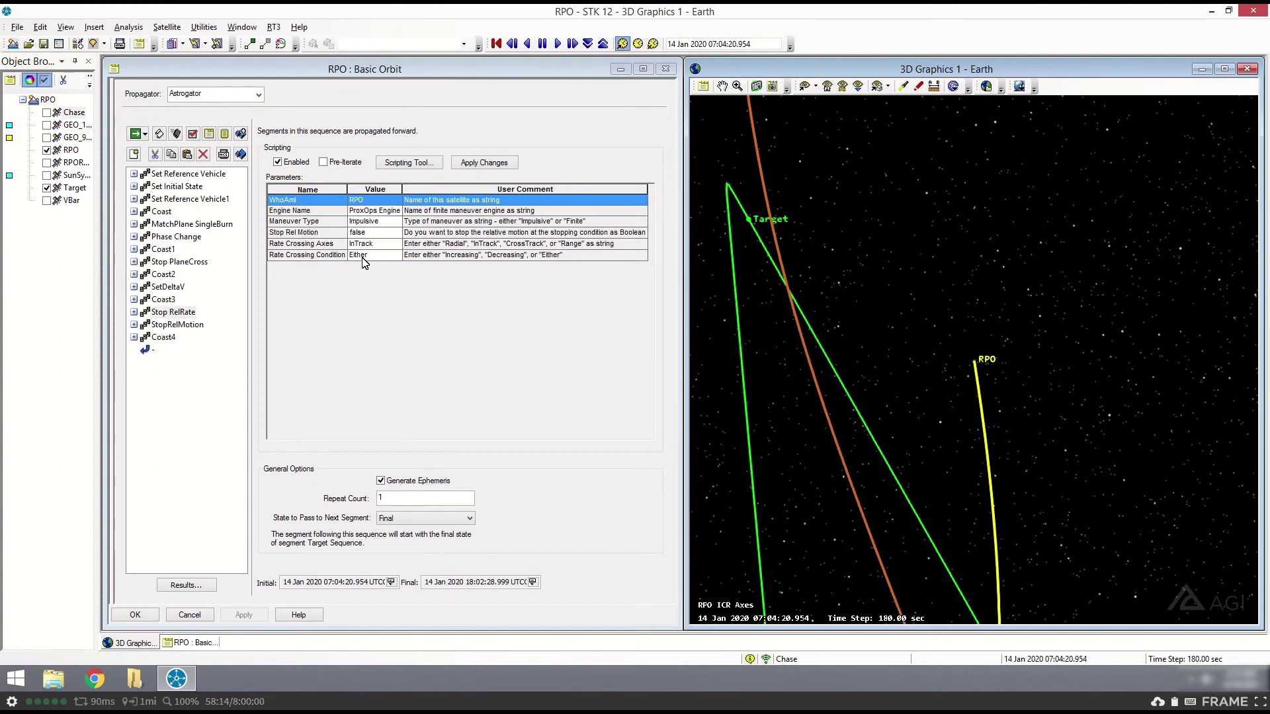
pyautogui.click(134, 313)
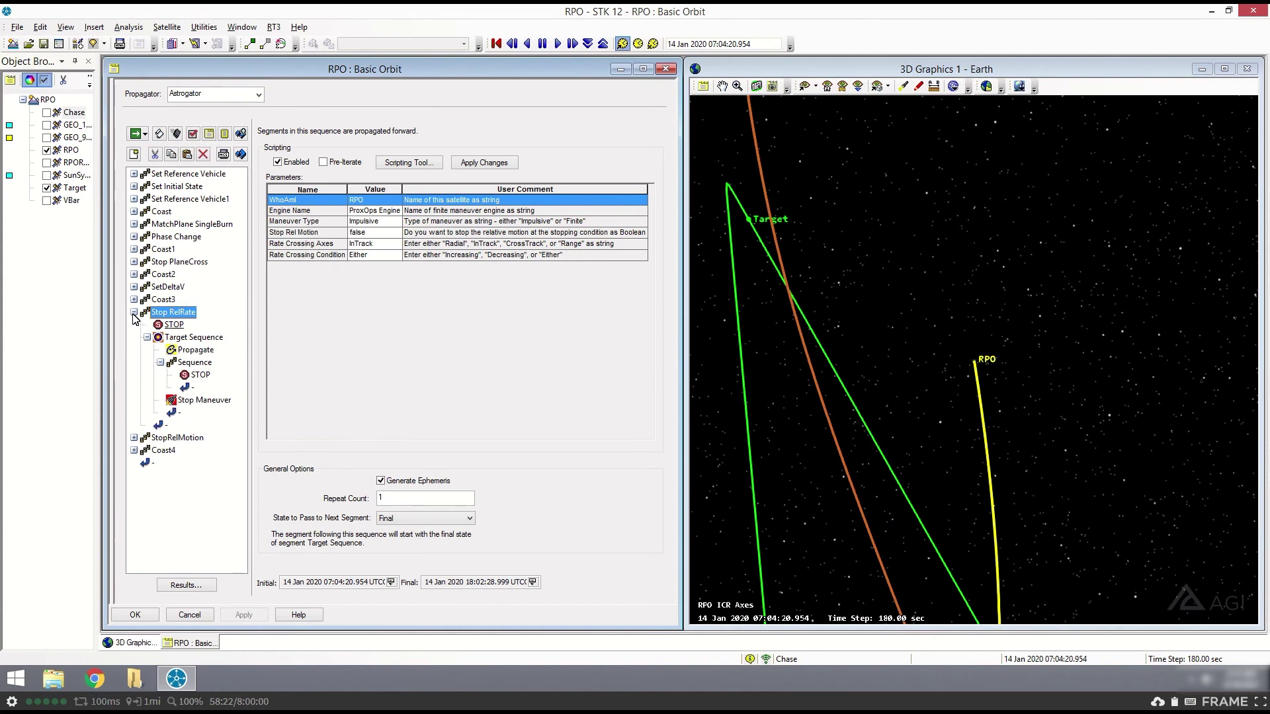
# Step: Collapse Stop RelRate and move the animation to its end time, 18:02:28.999
pyautogui.doubleClick(162, 315)
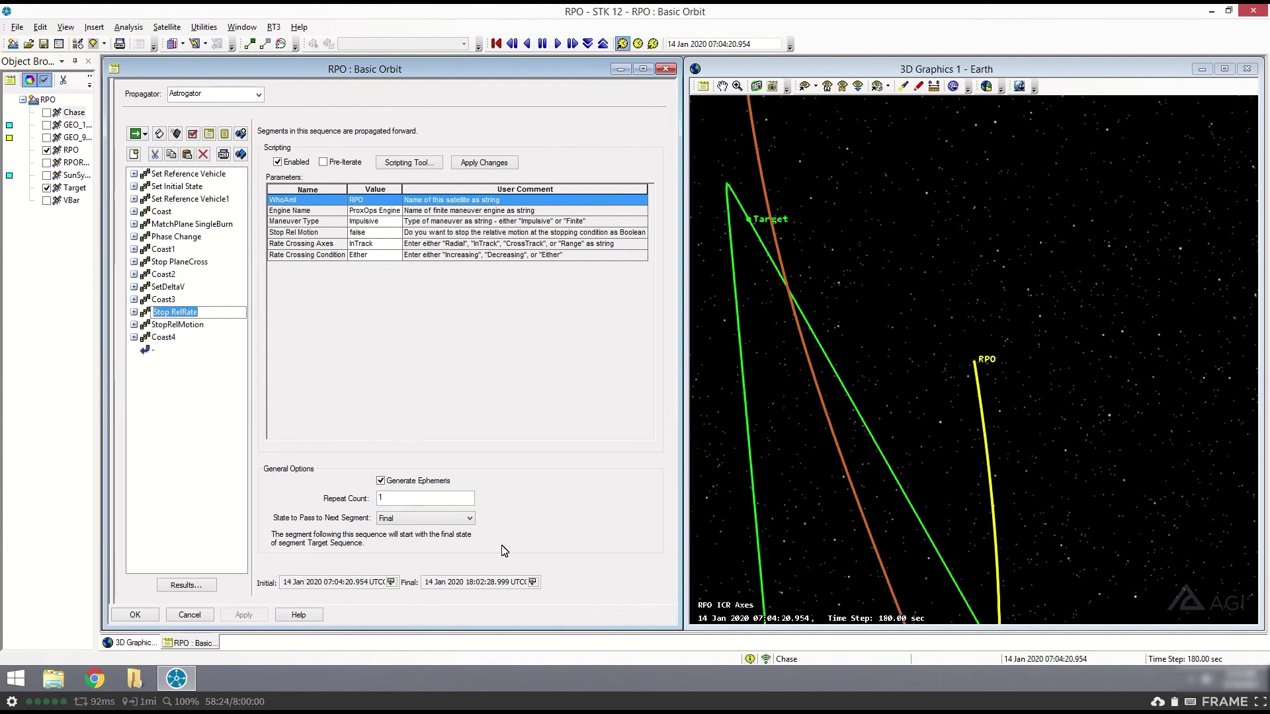
pyautogui.click(533, 582)
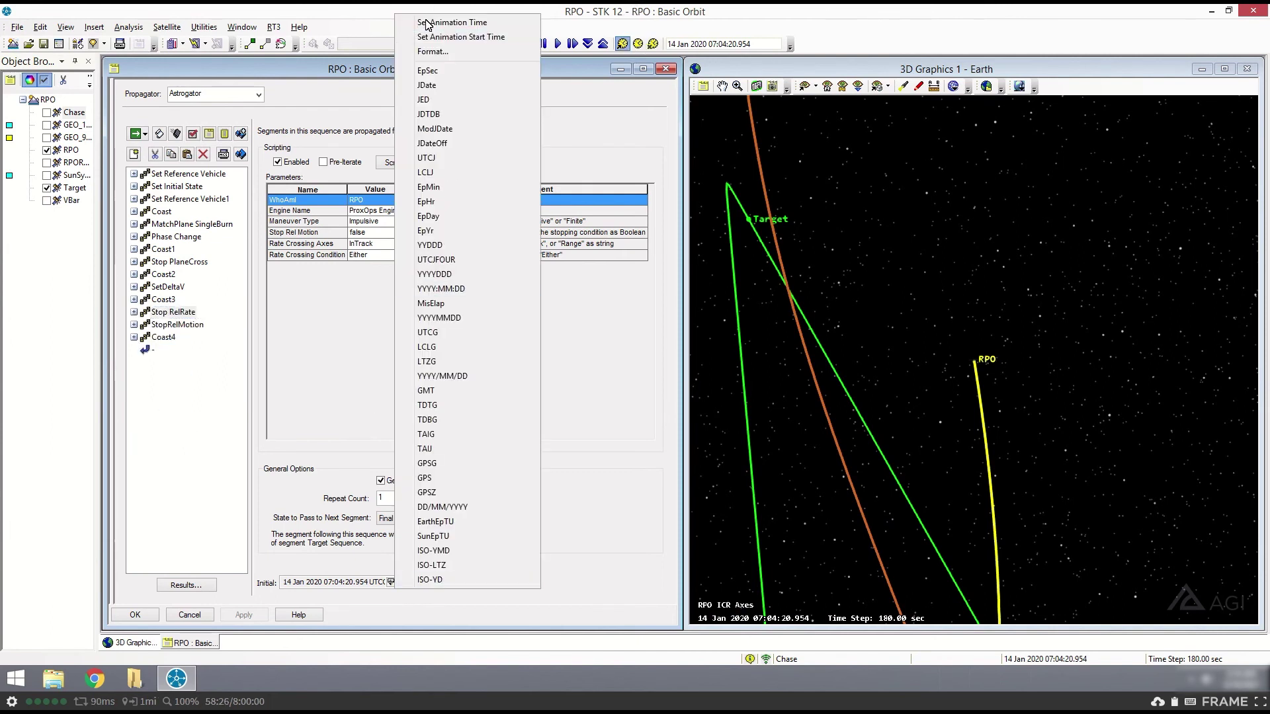
pyautogui.click(452, 23)
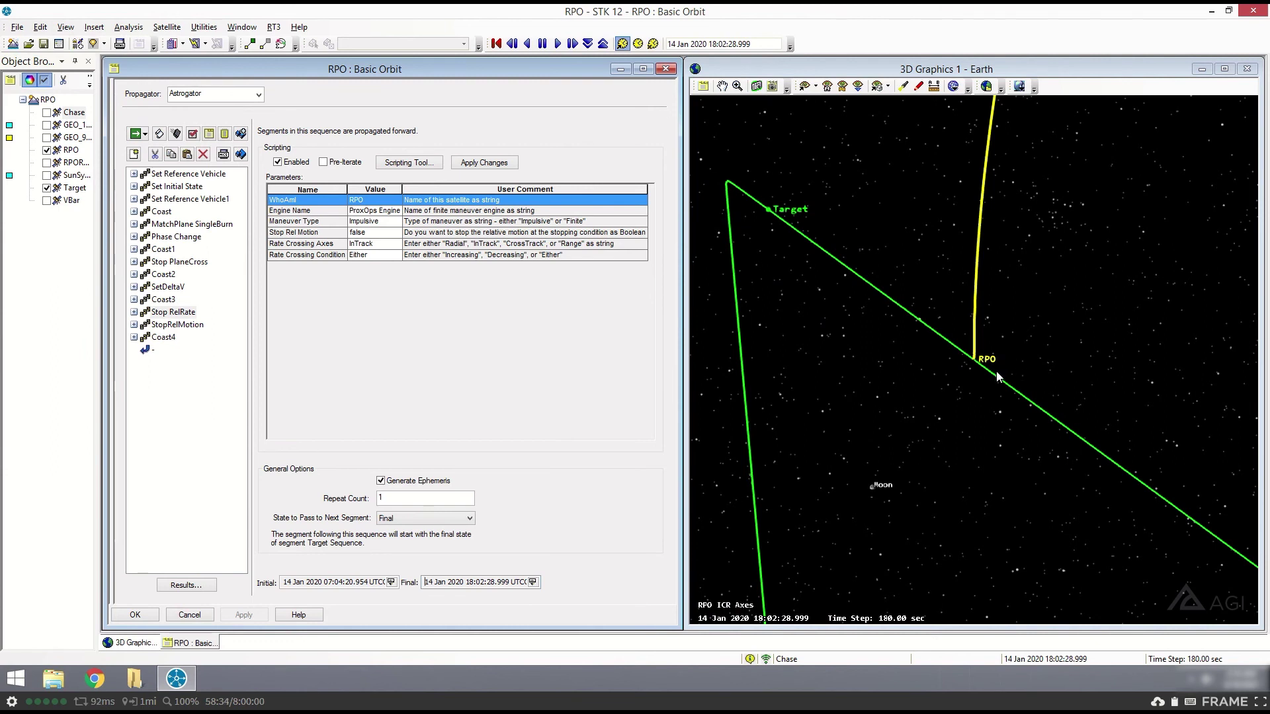
# Step: Select StopRelMotion to show its Impulsive ProxOps Engine parameters
pyautogui.click(135, 312)
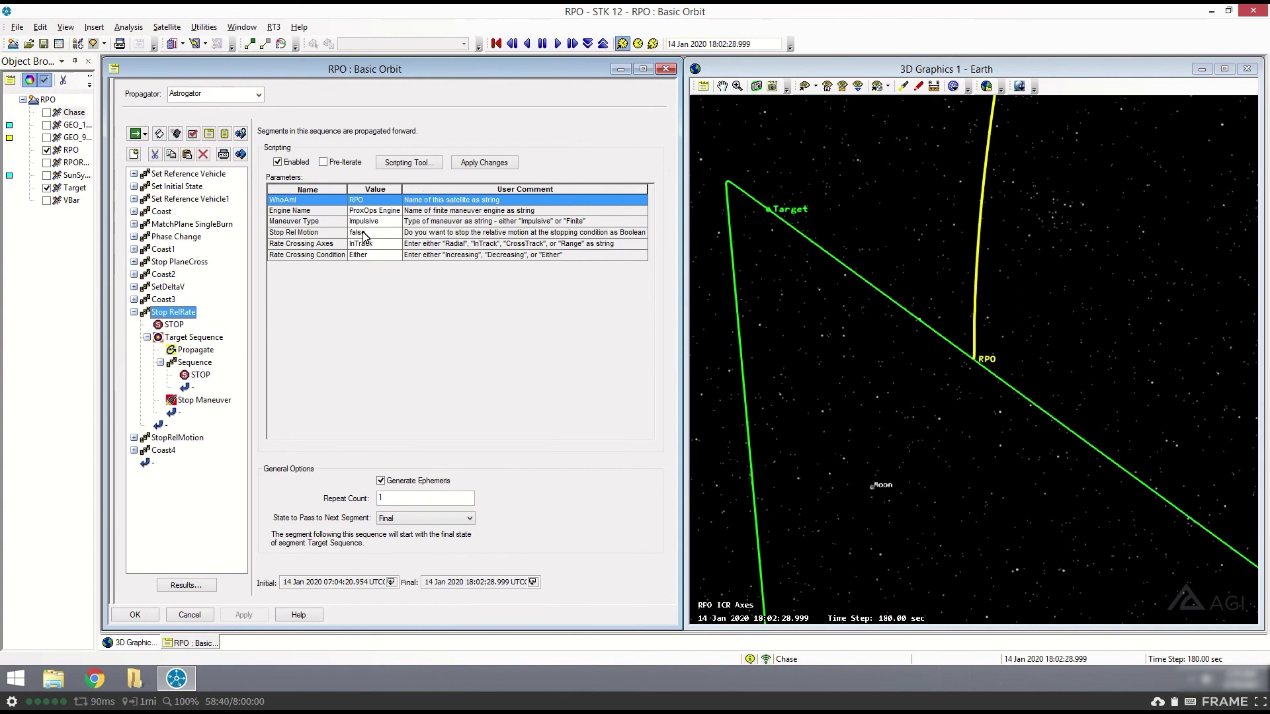
pyautogui.click(134, 312)
pyautogui.click(145, 326)
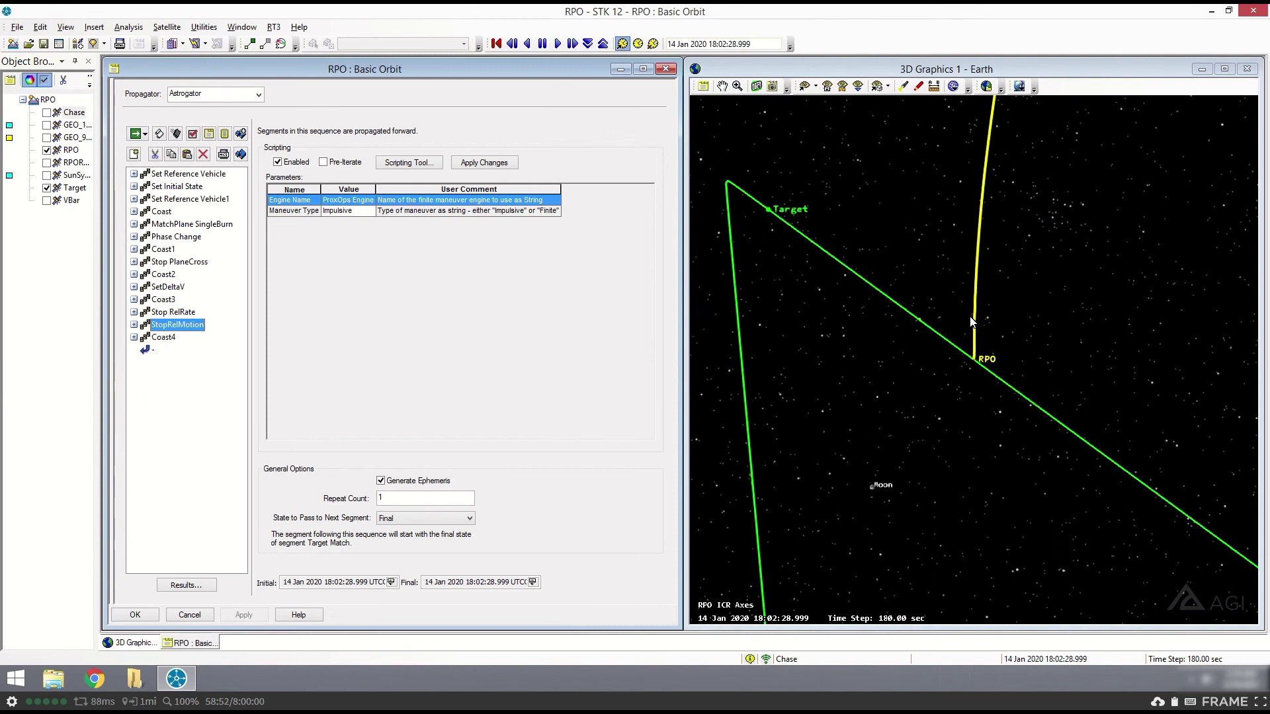
# Step: Check StopRelMotion's Target Match, then show Coast4's 3600 sec Duration parameters ending 19:02:28.999
pyautogui.click(134, 325)
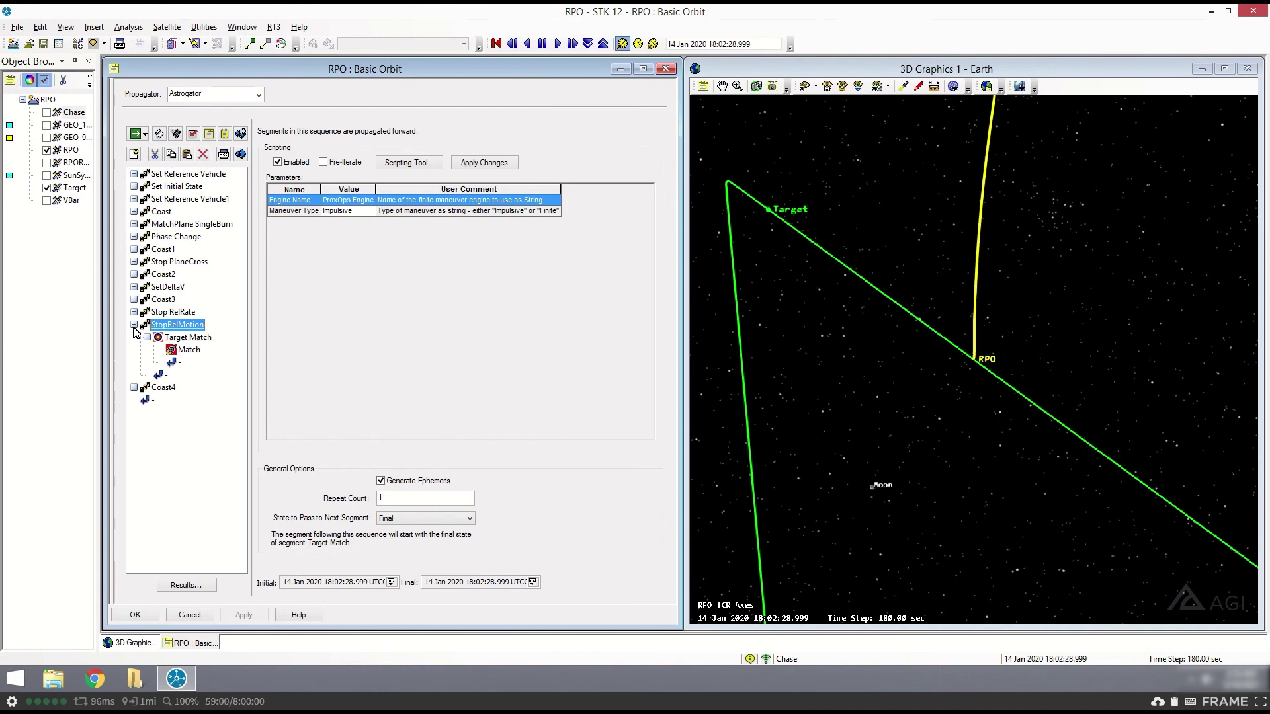
pyautogui.doubleClick(168, 325)
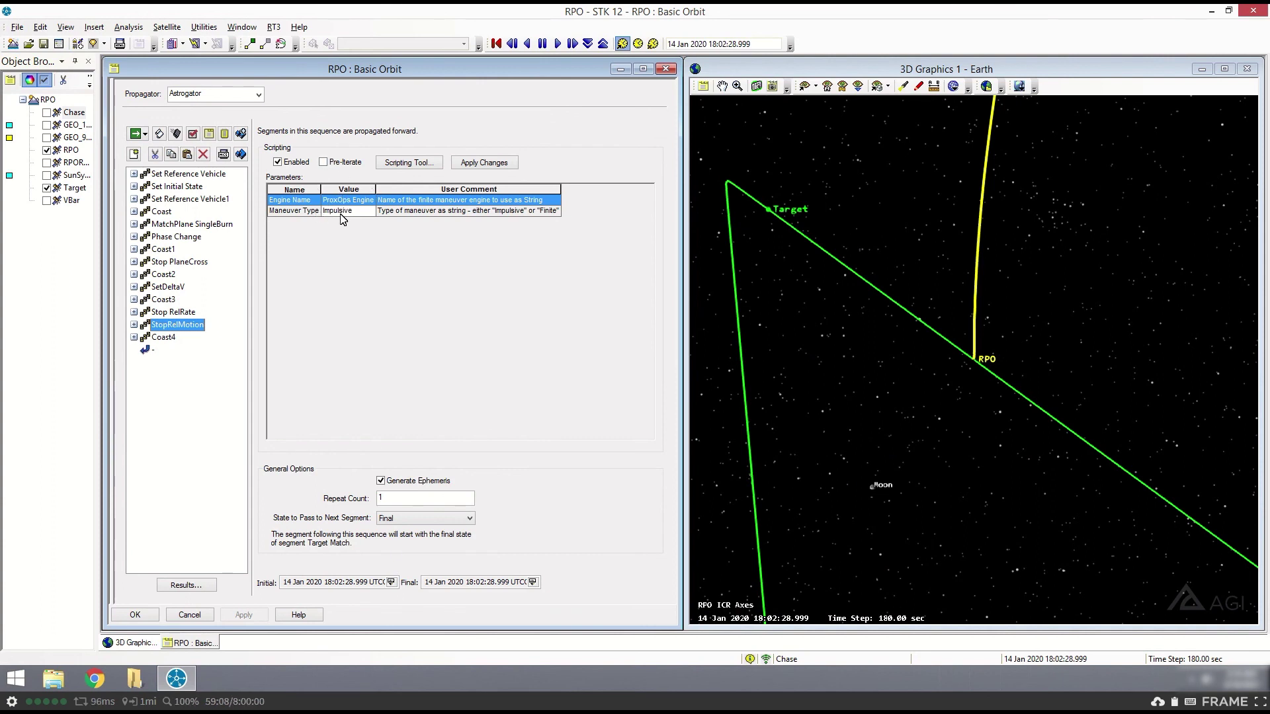
pyautogui.click(173, 339)
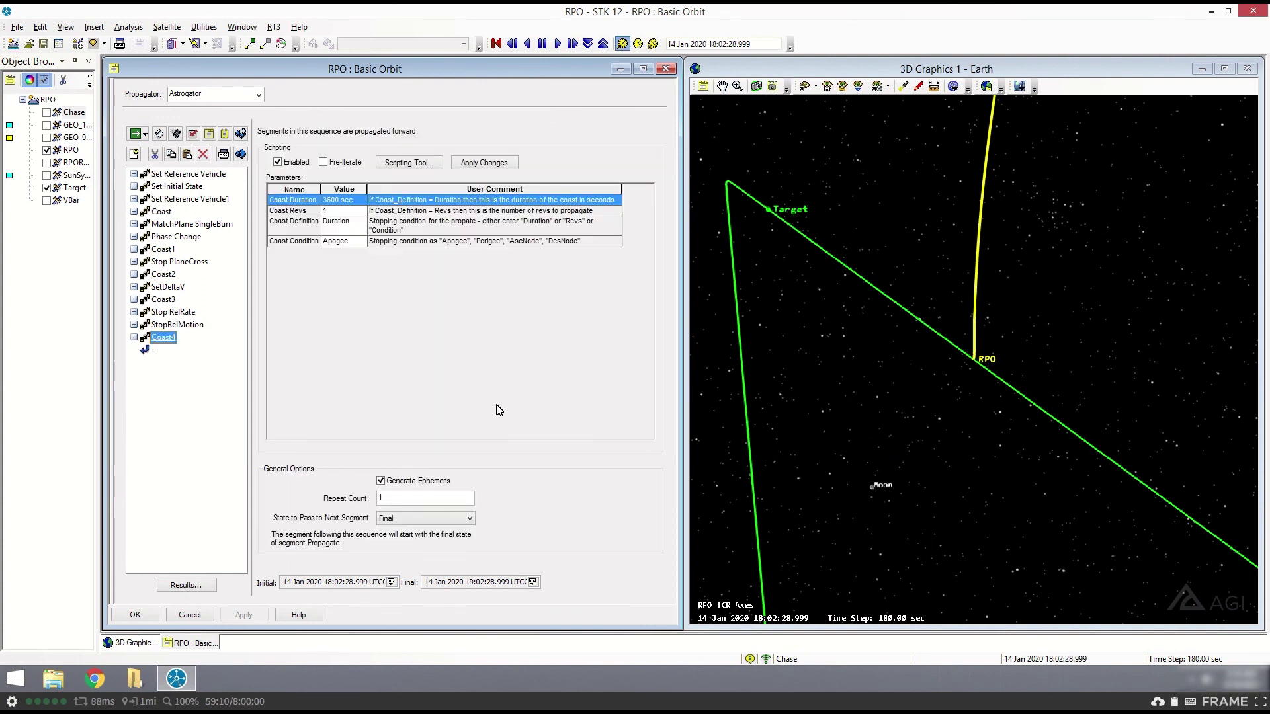
# Step: Set the animation to Coast4's end, 14 Jan 2020 19:02:28.999, and rotate around RPO to view Target's orbit
pyautogui.click(532, 582)
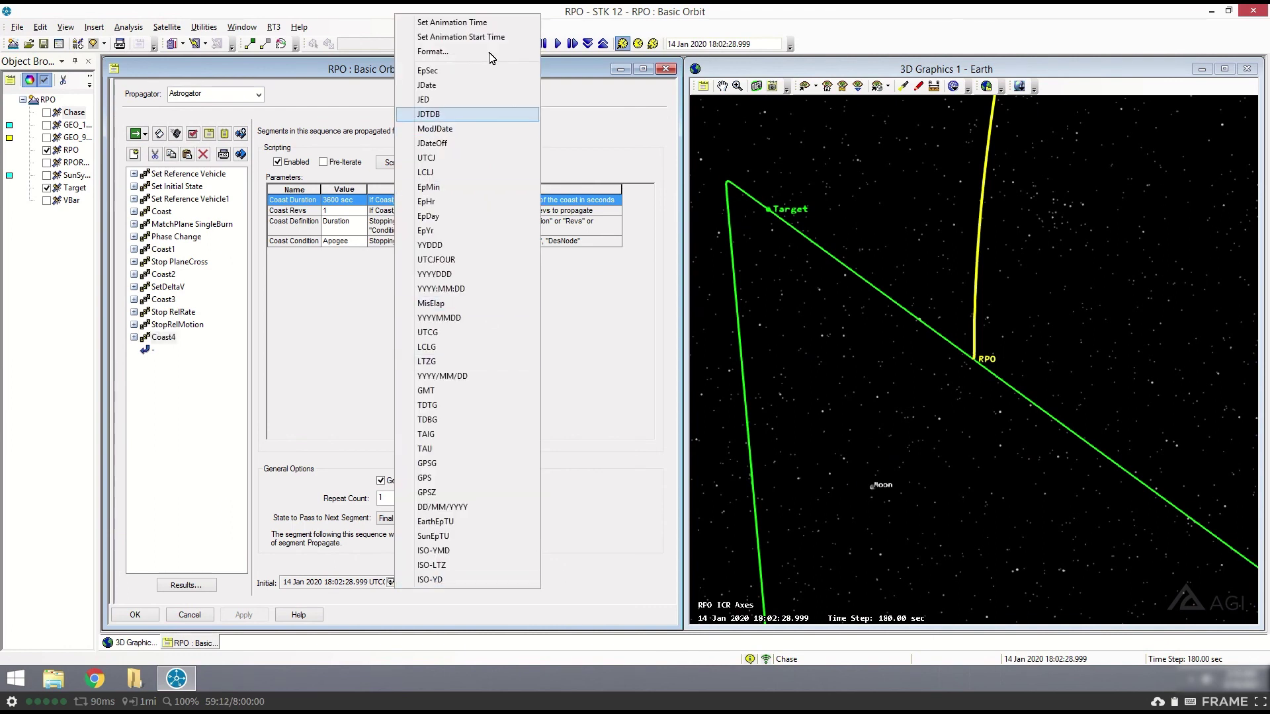
pyautogui.click(477, 24)
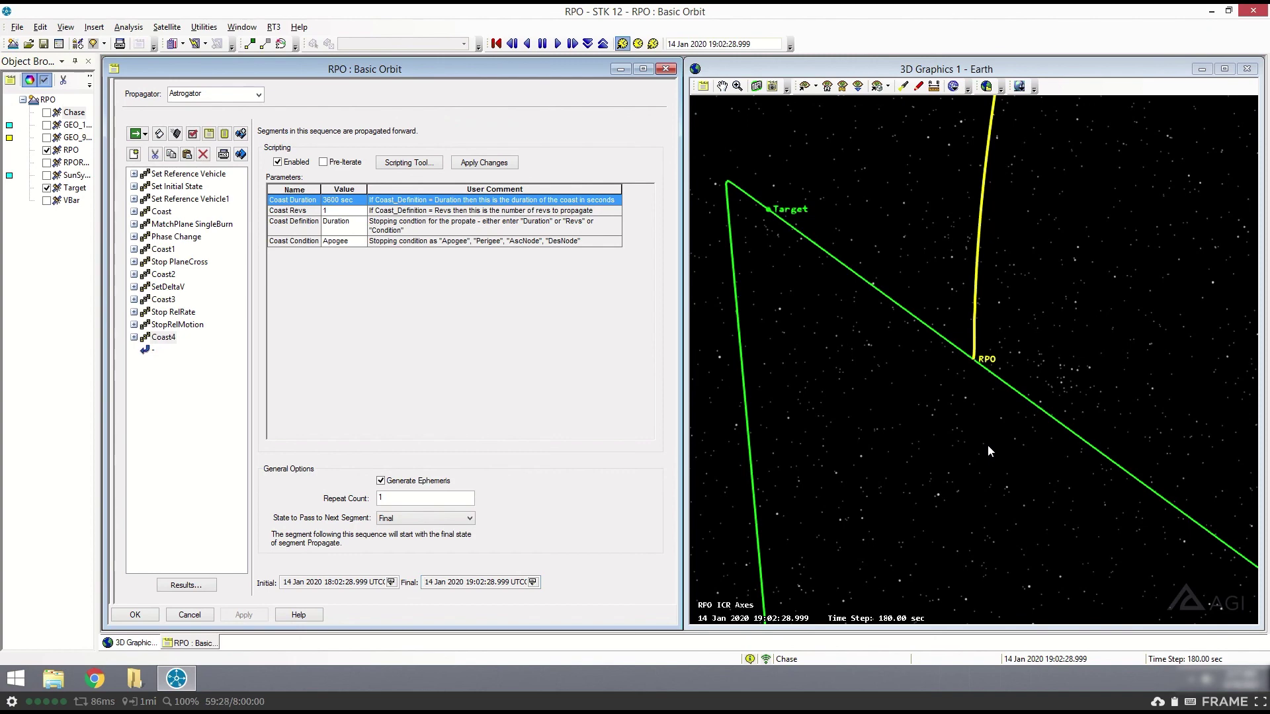
pyautogui.moveTo(1025, 357); pyautogui.dragTo(939, 376)
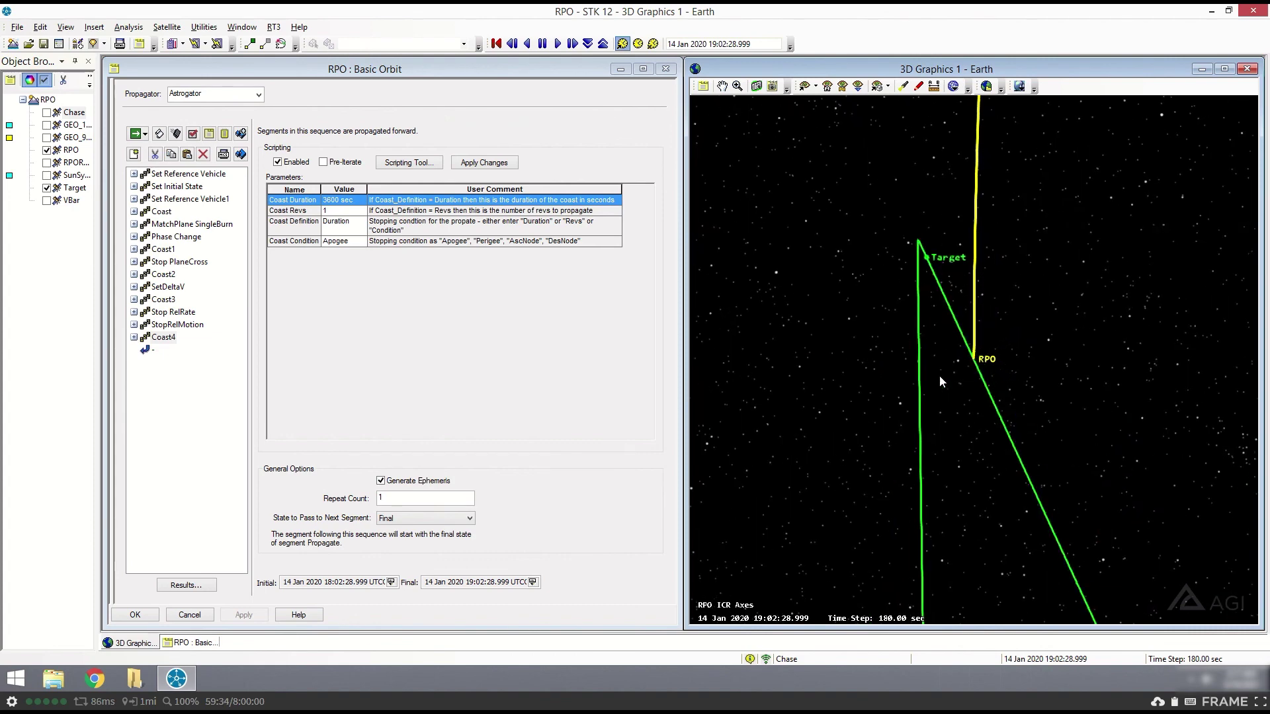
pyautogui.moveTo(971, 358); pyautogui.dragTo(996, 367)
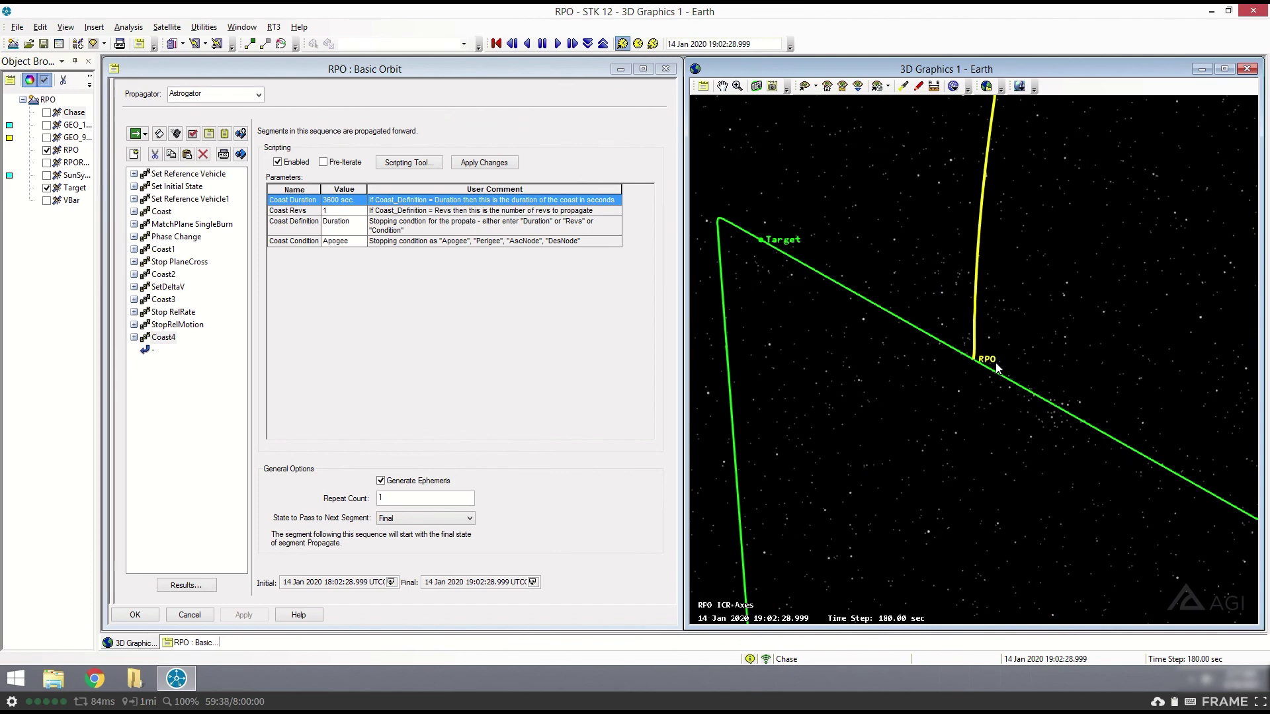
pyautogui.moveTo(978, 377); pyautogui.dragTo(969, 361)
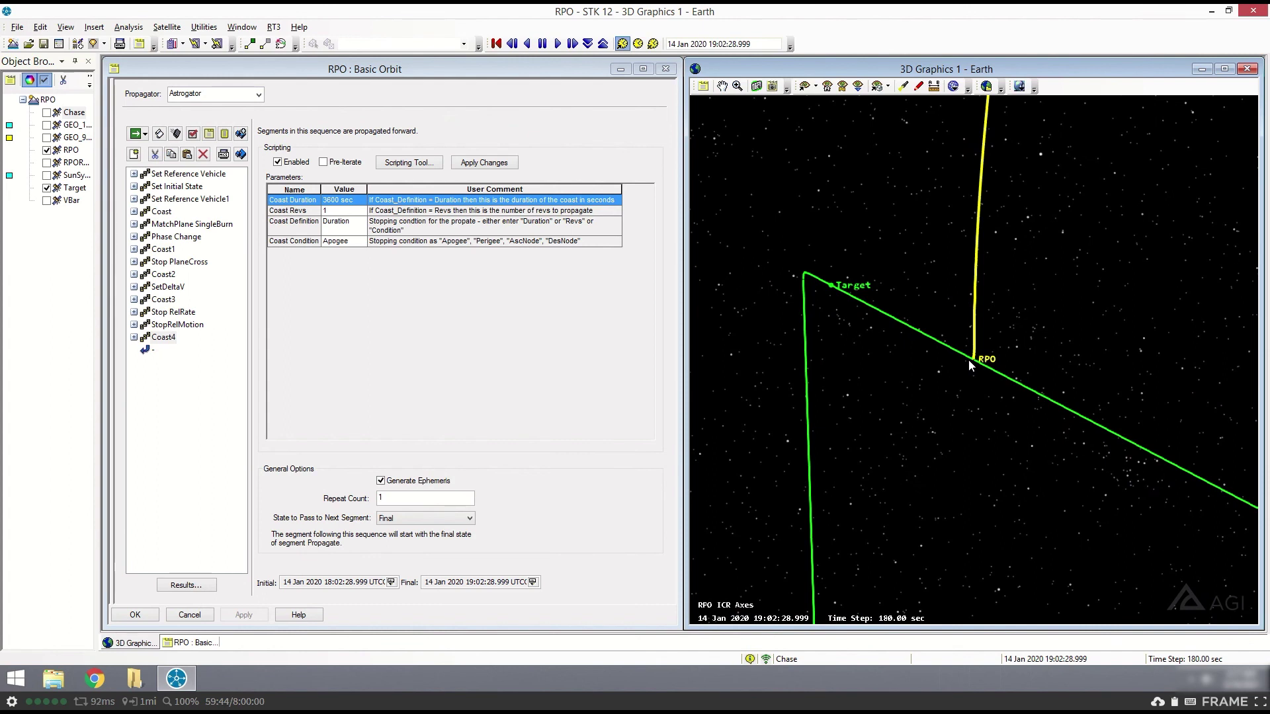